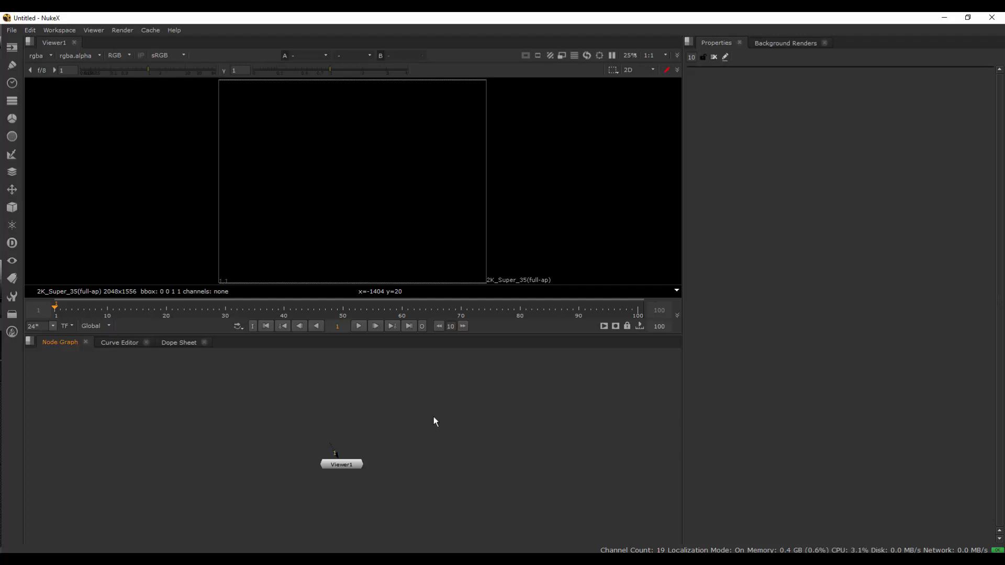
Set up the project's views for stereo and toggle the viewer between the right and left views
key("s")
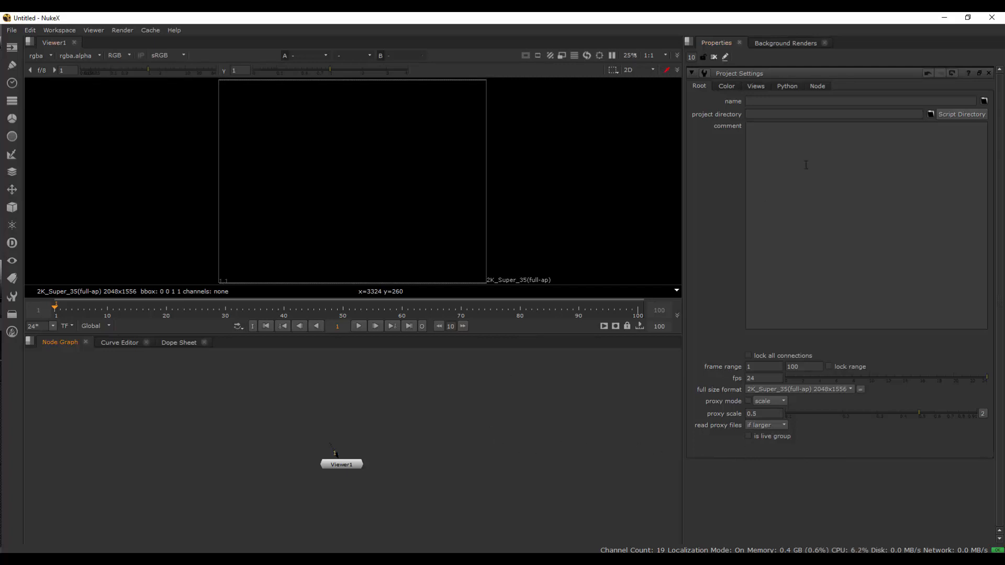
left_click(759, 86)
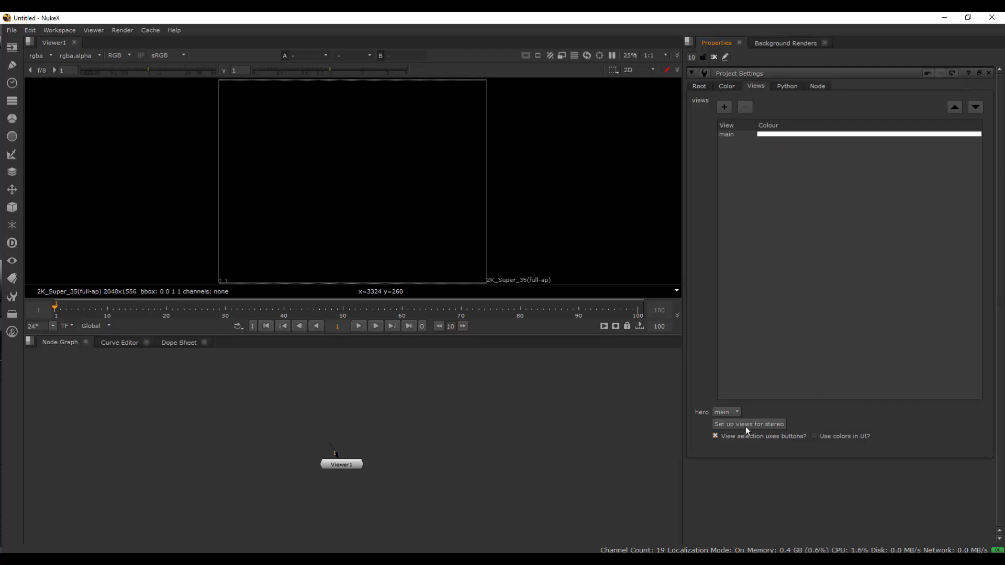
left_click(764, 427)
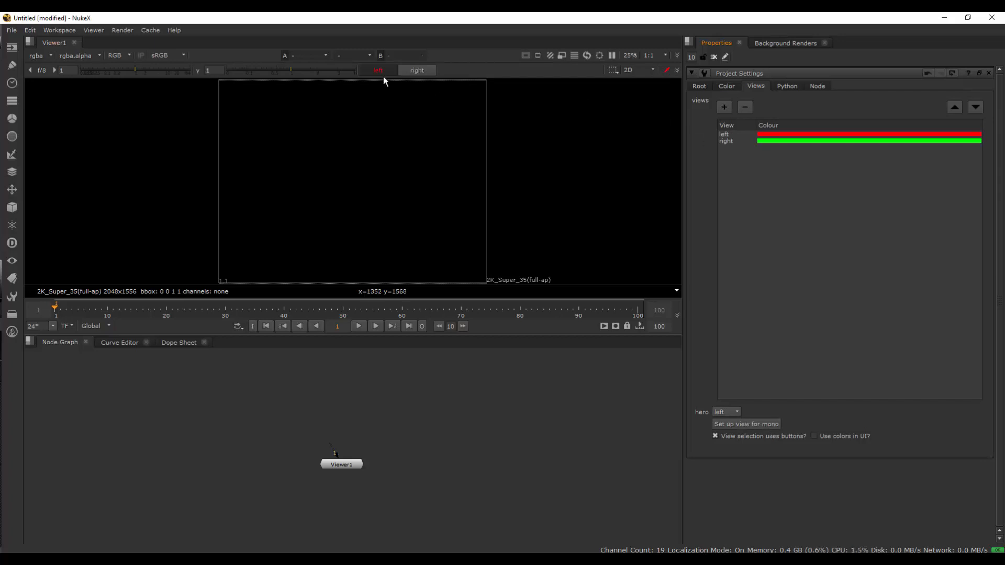
left_click(417, 71)
left_click(418, 71)
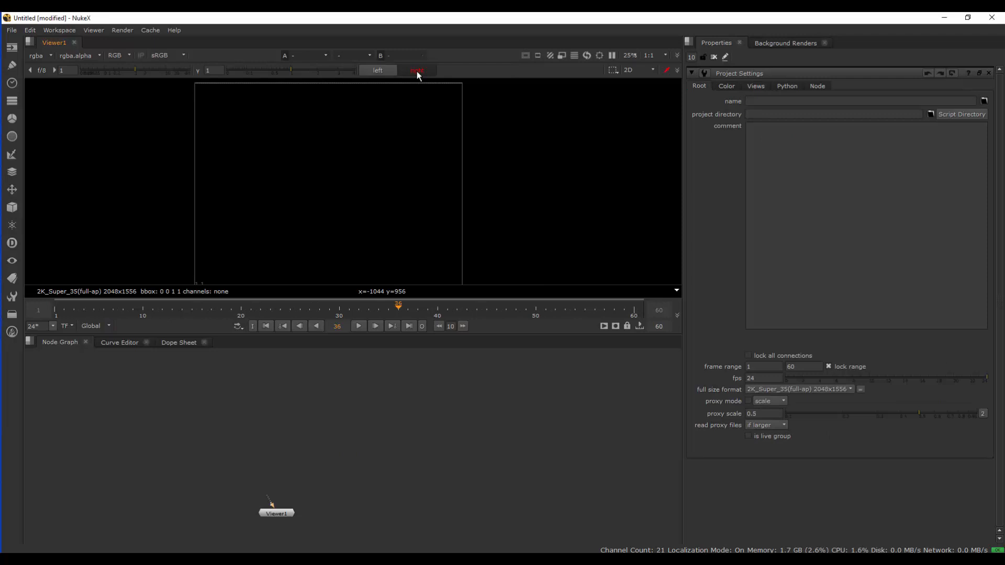
left_click(380, 71)
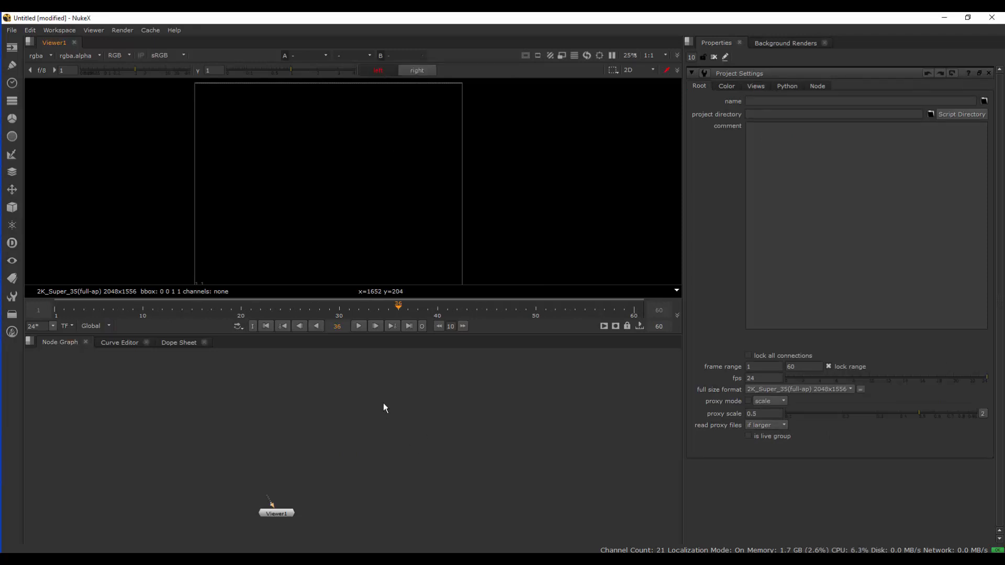
Import the bulletBG_left.####.dpx sequence with a Read node and show it in the viewer
key("r")
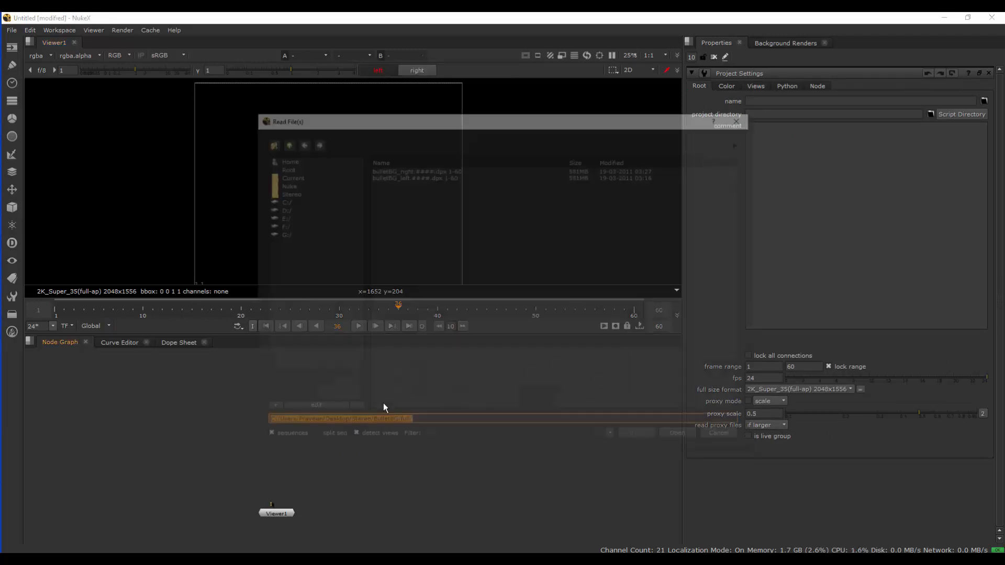
left_click(416, 176)
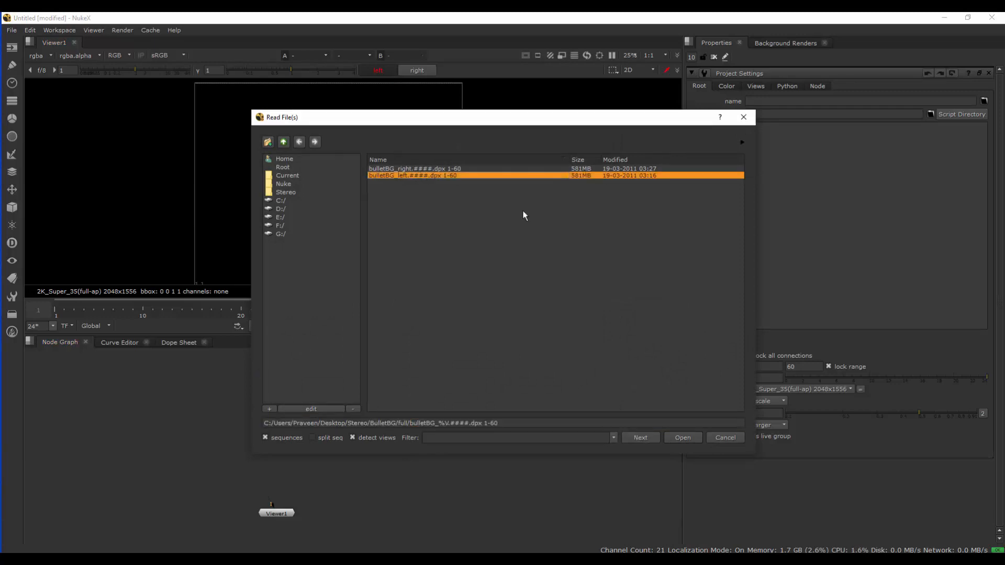
left_click(686, 438)
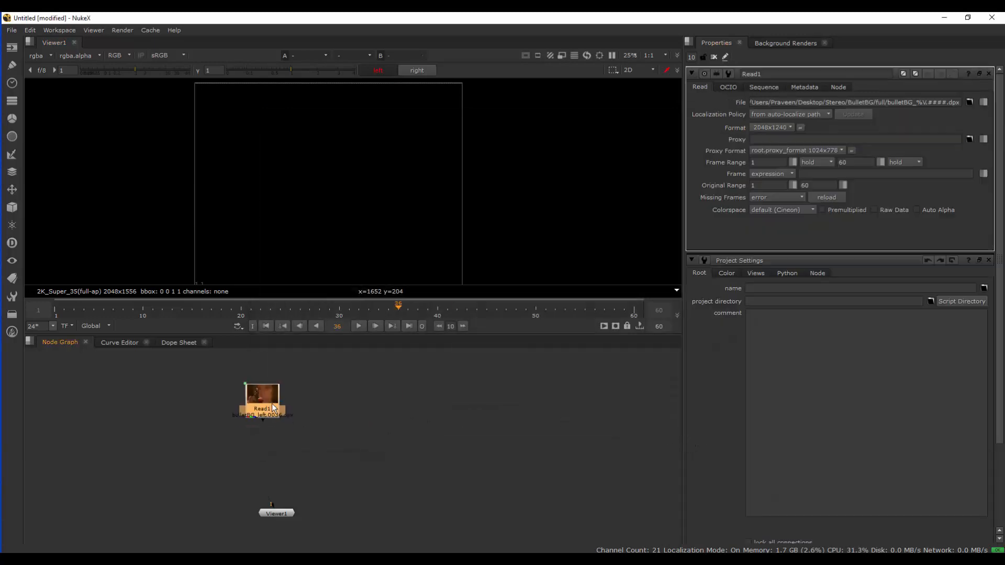
left_click(272, 404)
left_click(386, 396)
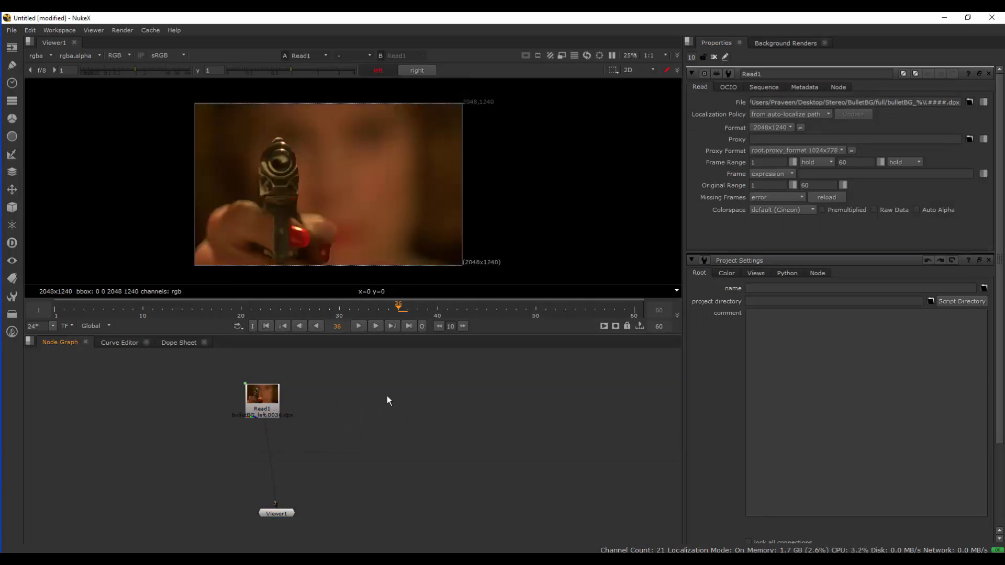
Show the right view in the viewer and import the bulletBG_right.####.dpx sequence as a second Read node beside Read1
key("r")
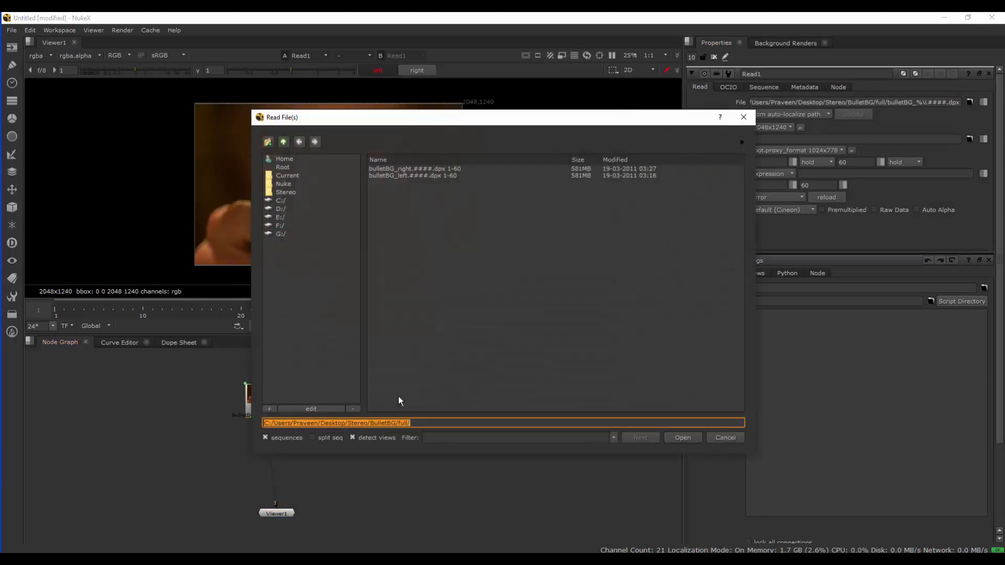
left_click(731, 441)
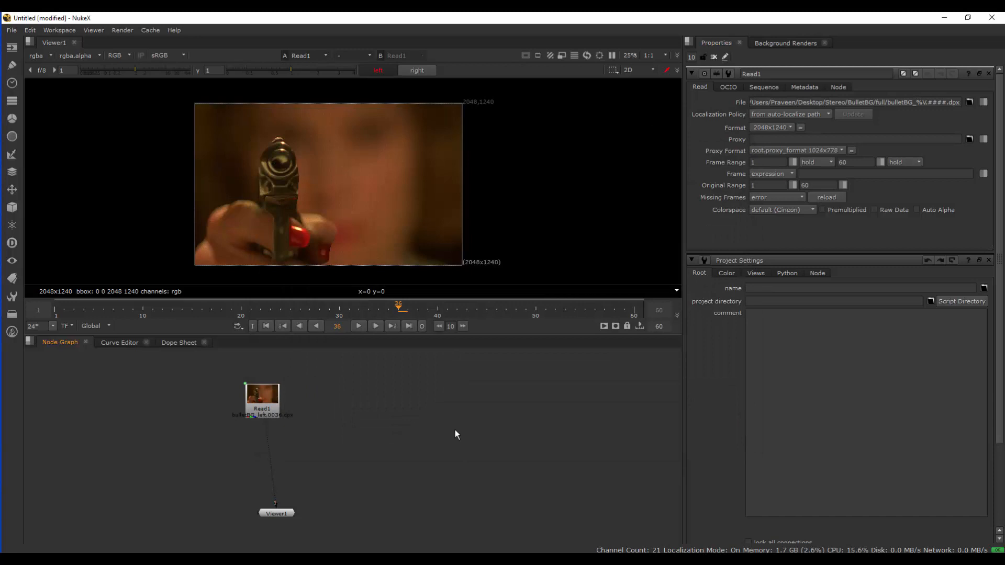
left_click(419, 70)
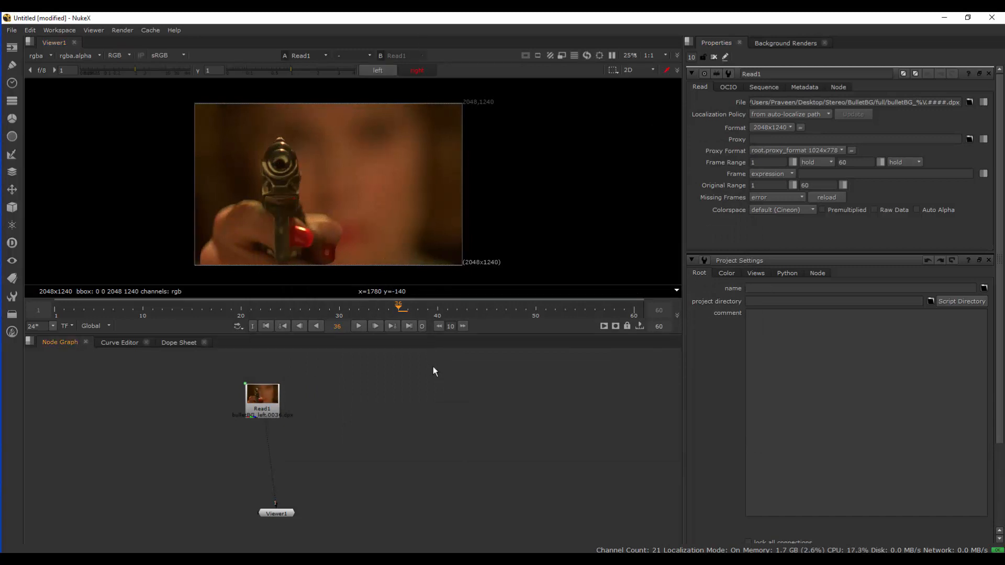
key("r")
left_click(419, 169)
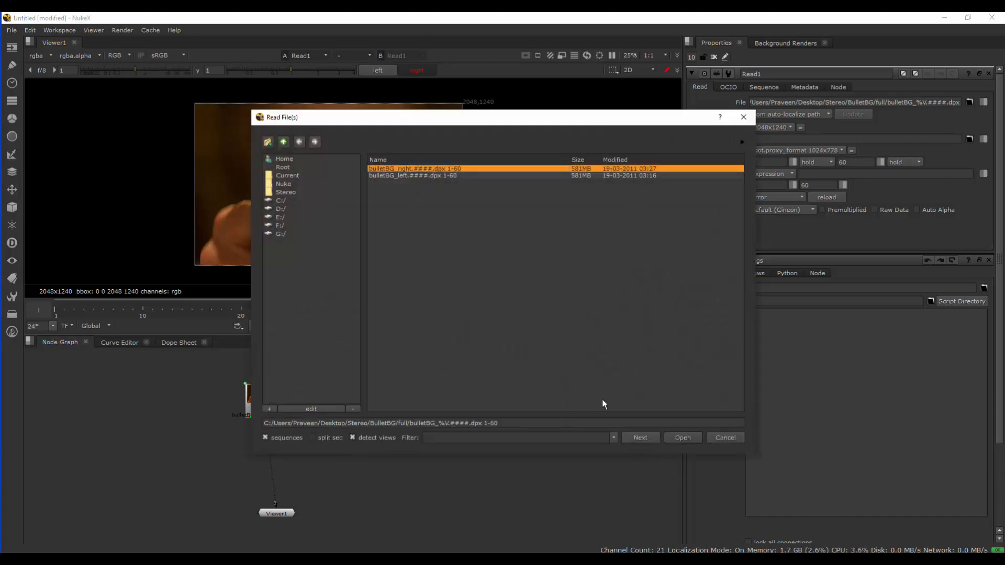
left_click(681, 438)
left_click_drag(422, 388, 379, 413)
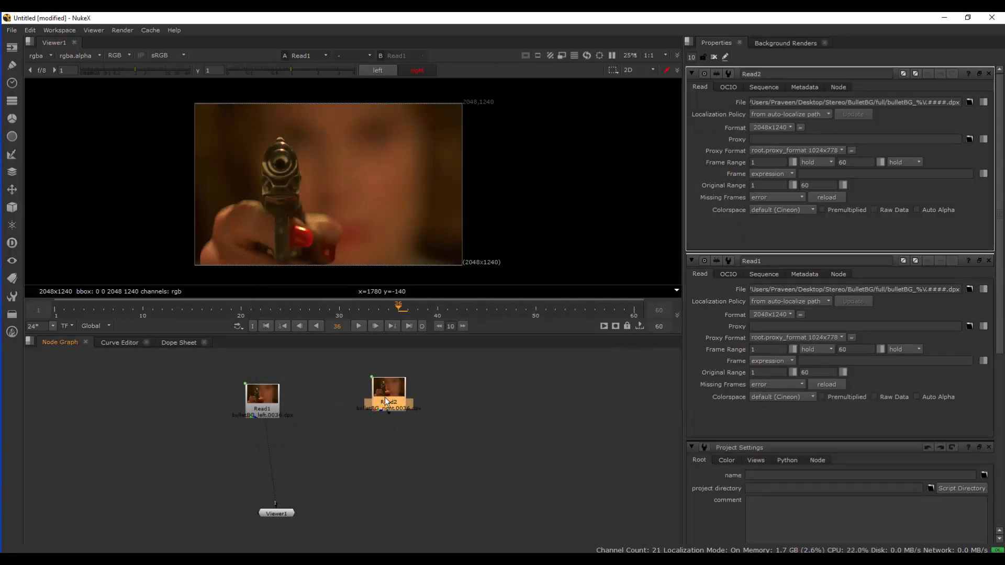
View Read1 and compare its left and right views in the viewer
key("1")
left_click(272, 401)
key("1")
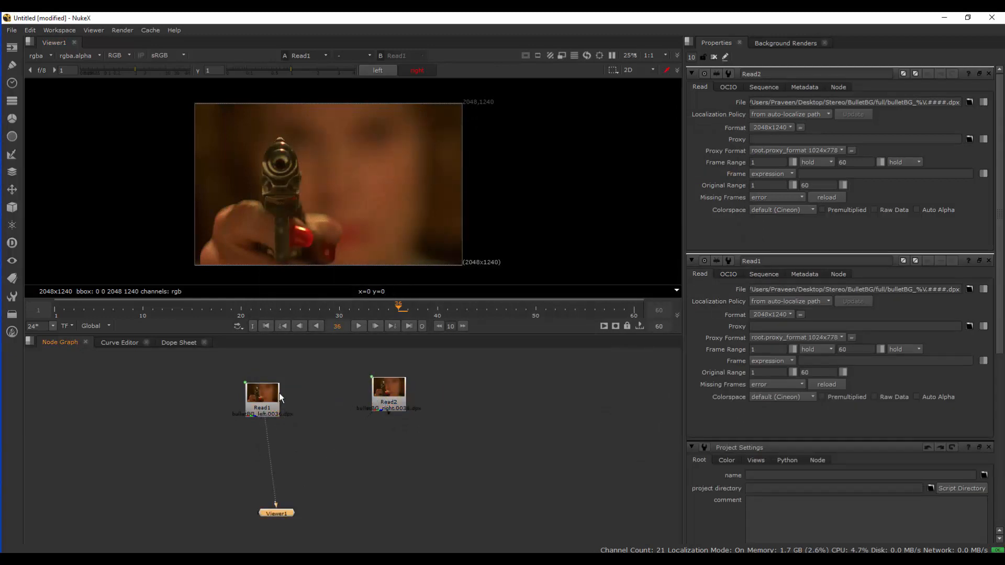
left_click(422, 71)
left_click(389, 71)
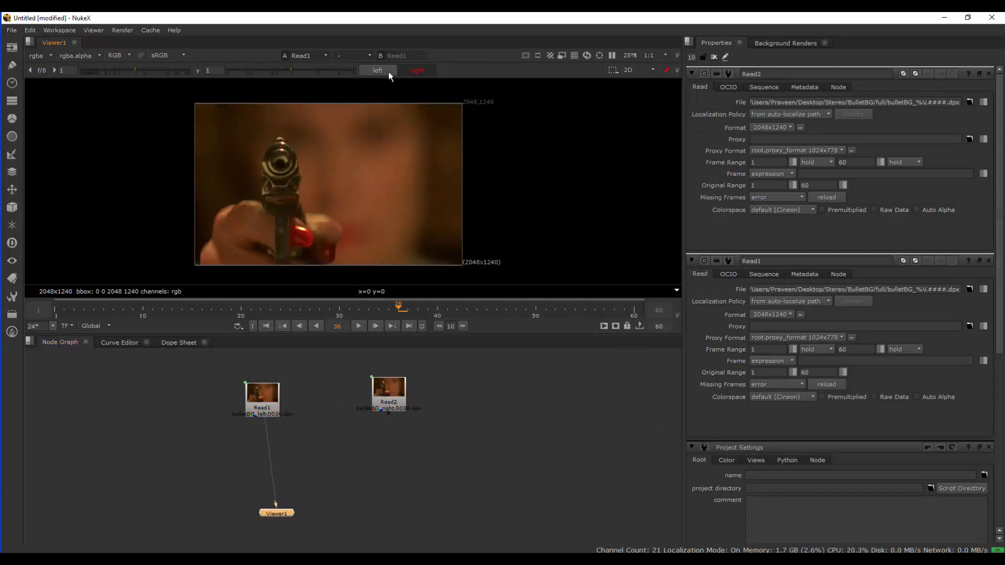
left_click(417, 71)
left_click(384, 72)
left_click(385, 70)
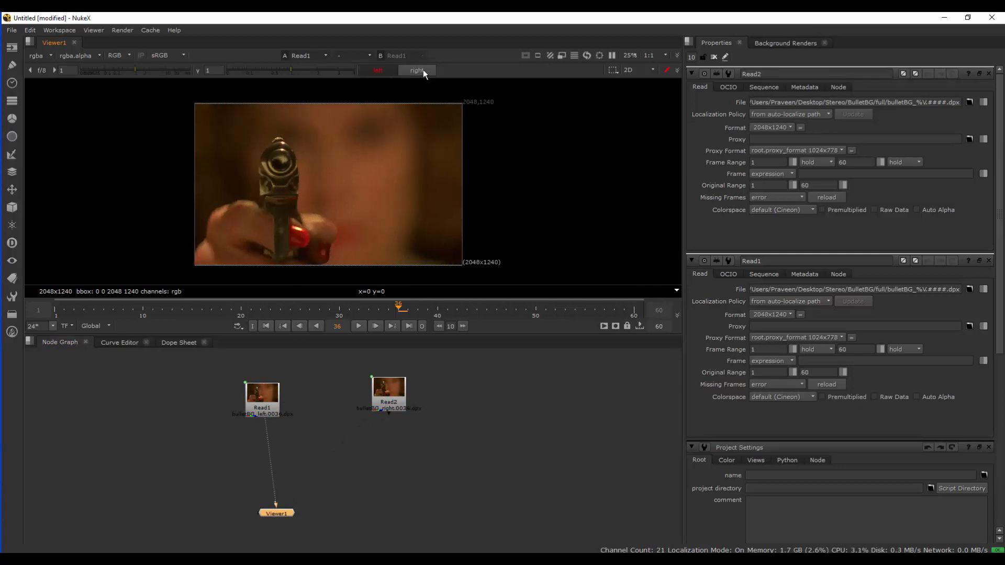
left_click(423, 70)
left_click(385, 71)
left_click(412, 71)
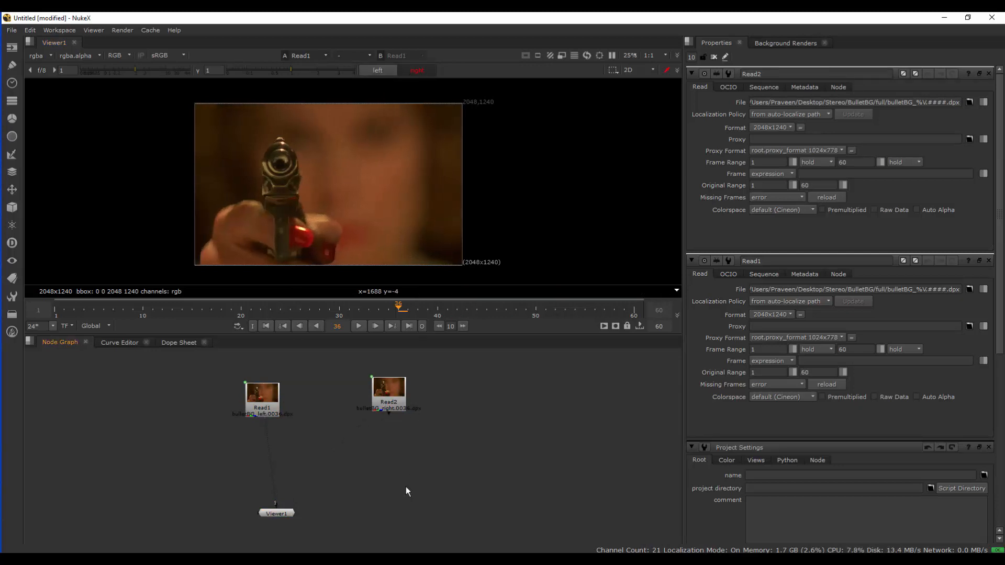
Align the Viewer node directly below Read1 in the node graph
middle_click_drag(406, 489, 337, 507)
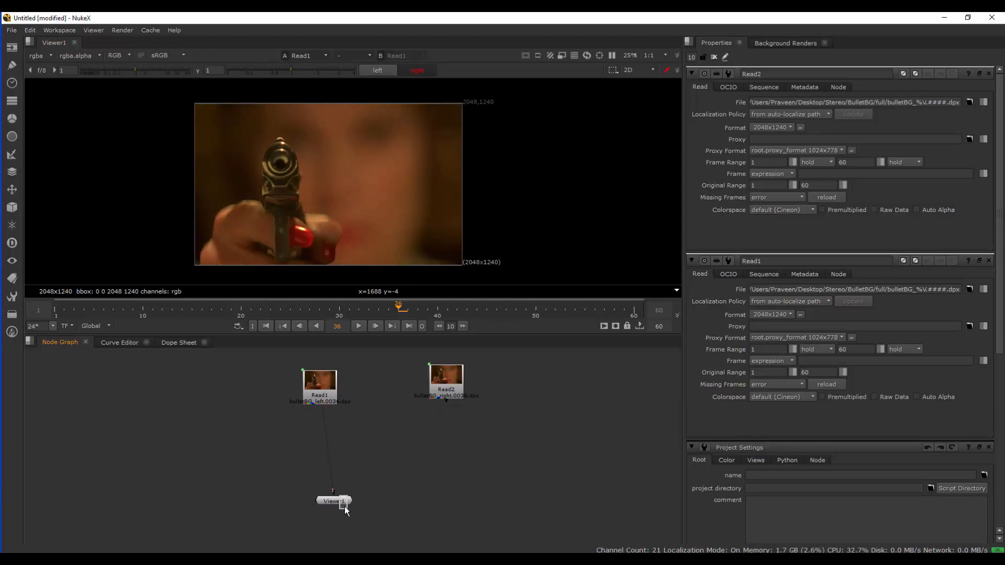
left_click_drag(341, 500, 329, 514)
middle_click_drag(336, 510, 321, 513)
left_click(417, 402)
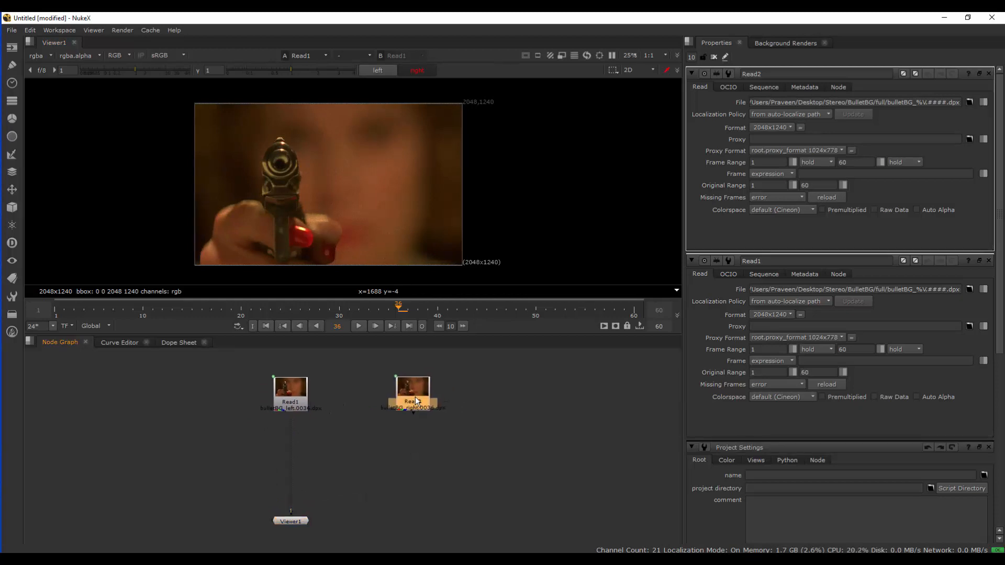
Add a JoinViews node below the two Read nodes, leaving its inputs unconnected
left_click(407, 483)
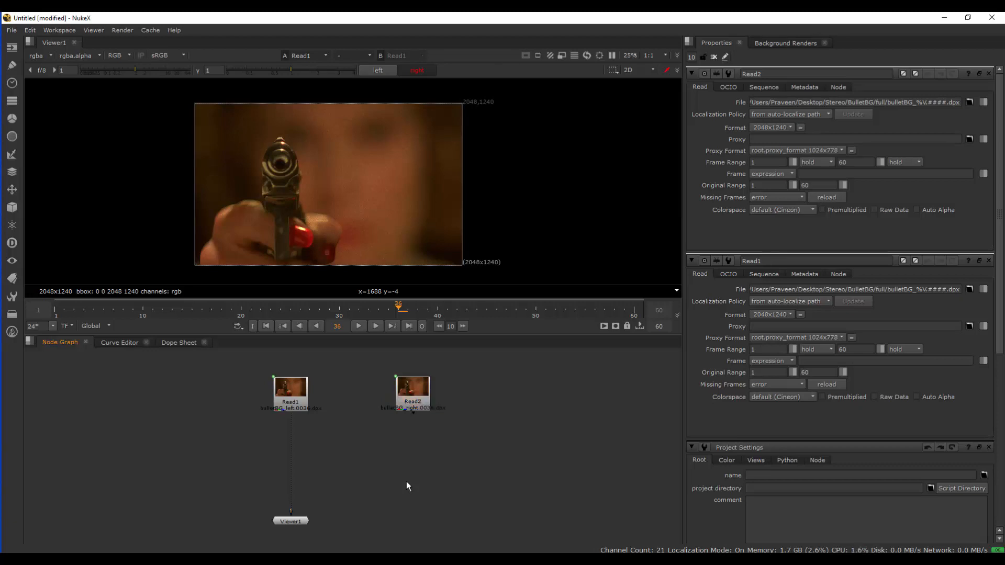
key("Tab")
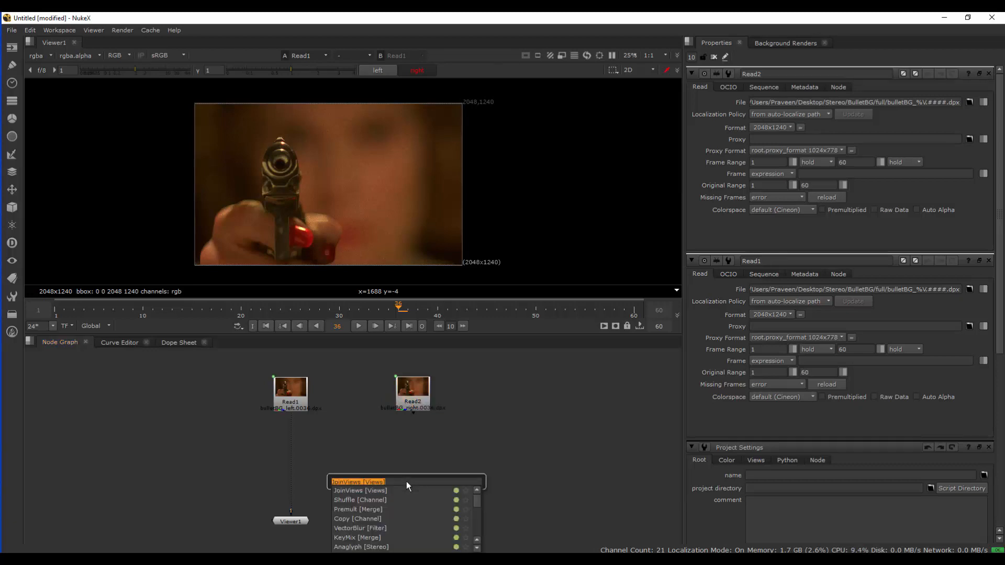
type("join")
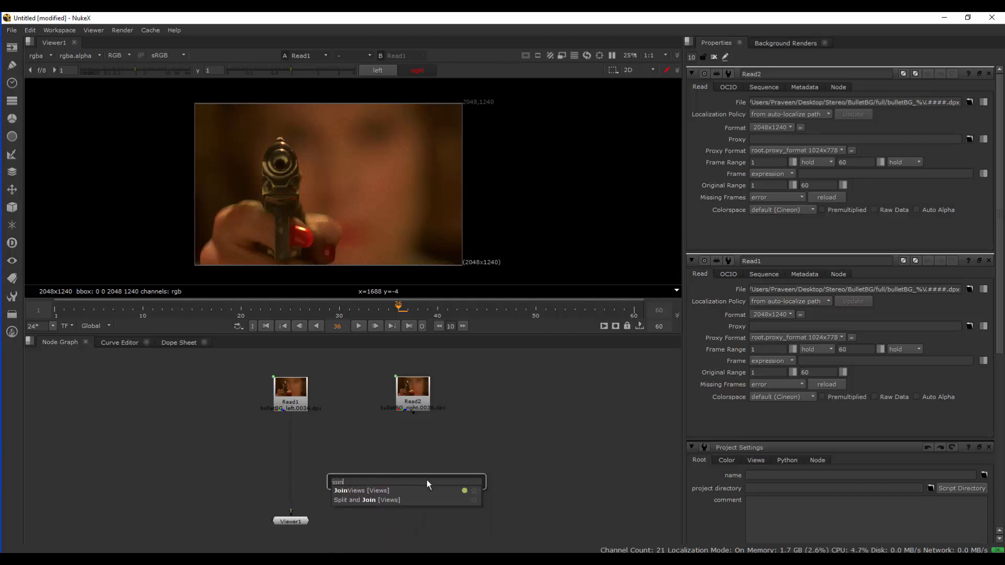
left_click(358, 491)
scroll(410, 477, "up", 5)
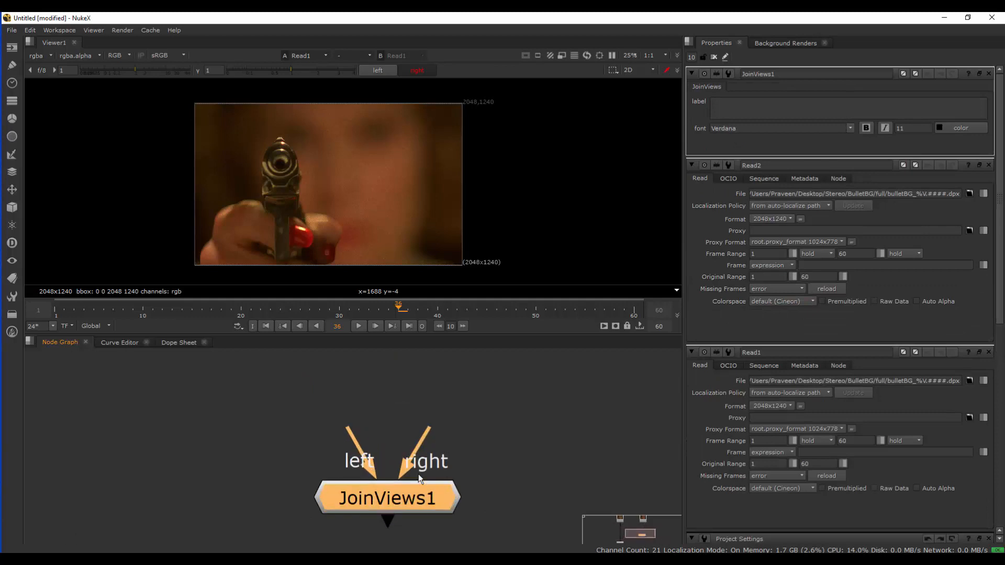
middle_click_drag(392, 492, 377, 491)
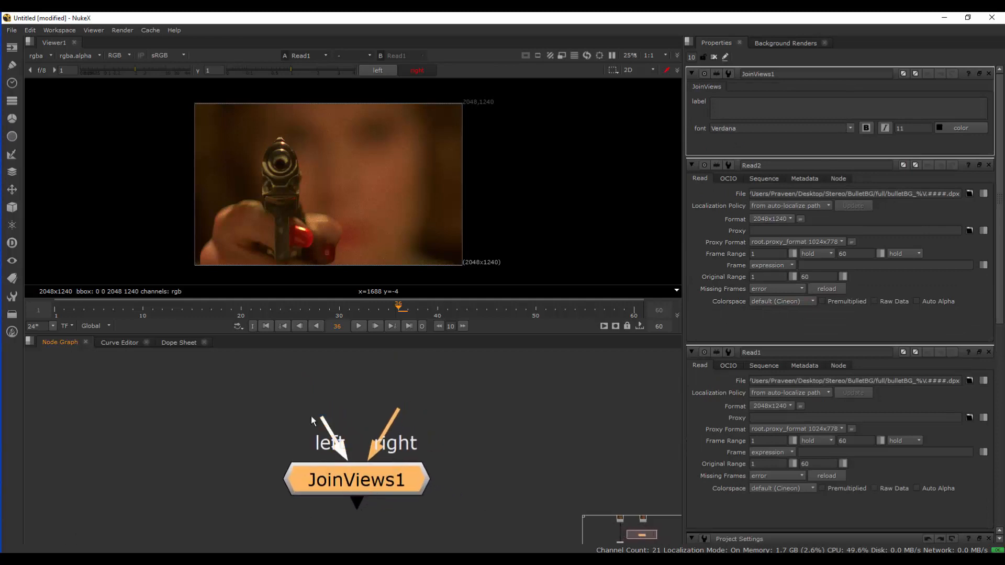
Connect the JoinViews node's left input to Read1 and its right input to Read2
left_click_drag(312, 420, 561, 371)
left_click_drag(356, 506, 352, 534)
scroll(369, 498, "down", 6)
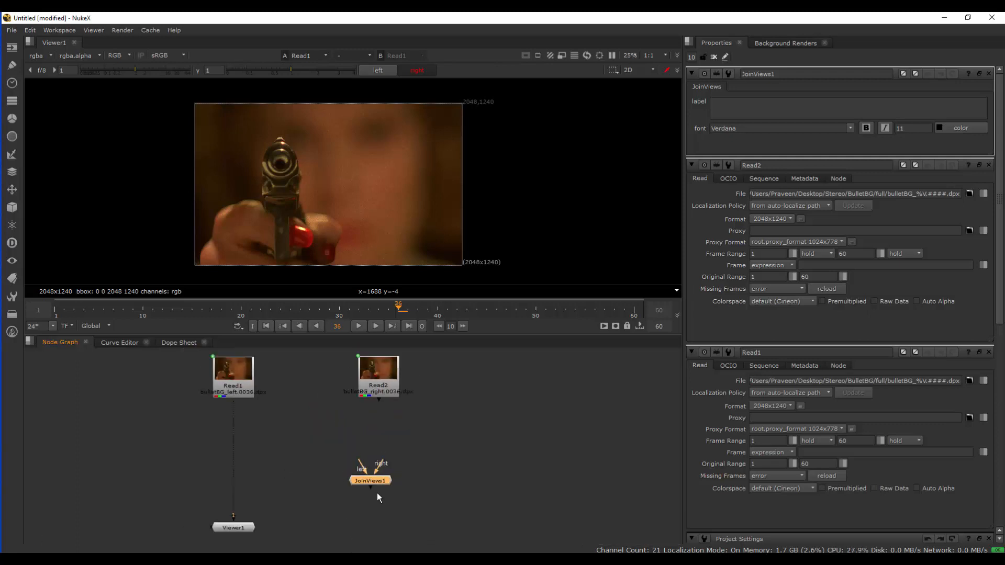
scroll(375, 467, "up", 3)
middle_click_drag(375, 471, 393, 476)
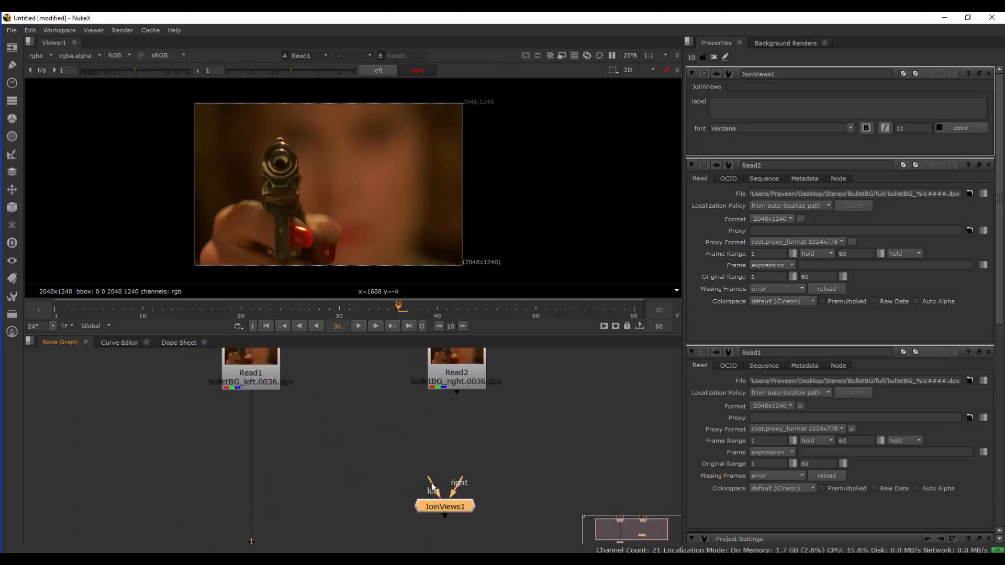
left_click_drag(433, 488, 255, 381)
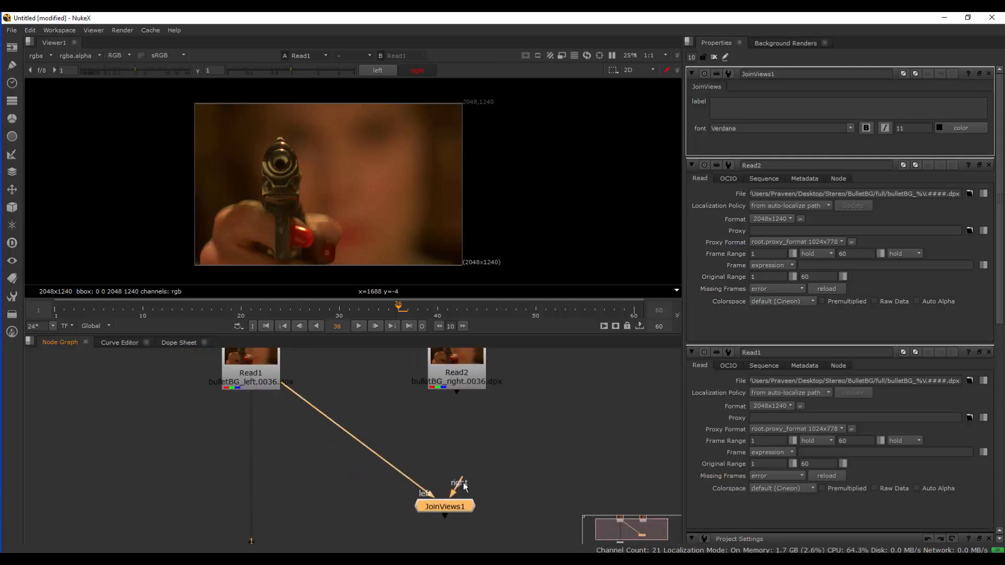
left_click_drag(459, 480, 464, 364)
Centre JoinViews1 between the Read nodes and place the Viewer below it, fed by the JoinViews output
middle_click_drag(331, 479, 343, 448)
left_click_drag(444, 467, 363, 445)
left_click_drag(259, 372, 378, 443)
middle_click_drag(278, 546, 299, 521)
left_click_drag(300, 525, 402, 490)
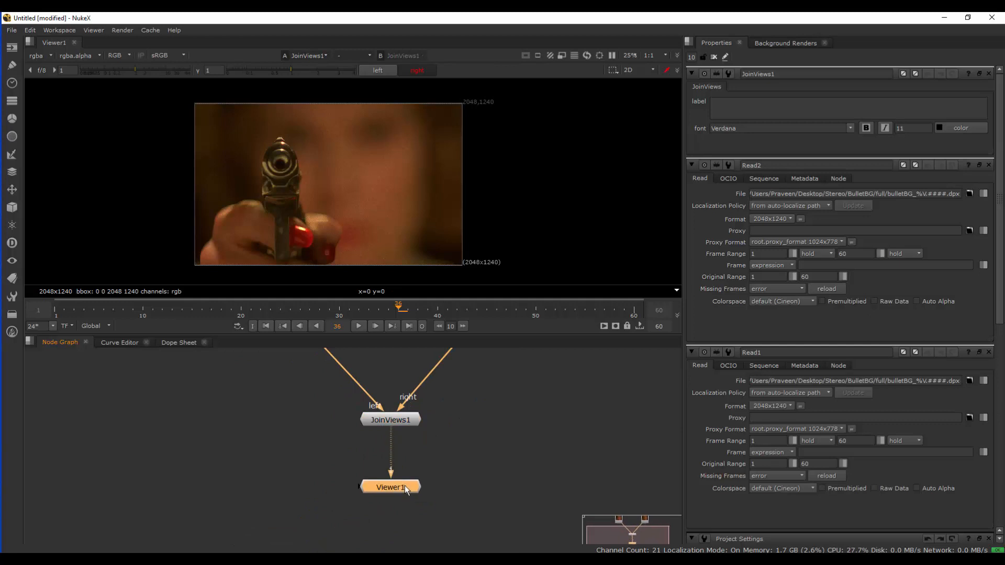
middle_click_drag(447, 392, 393, 481)
key("f")
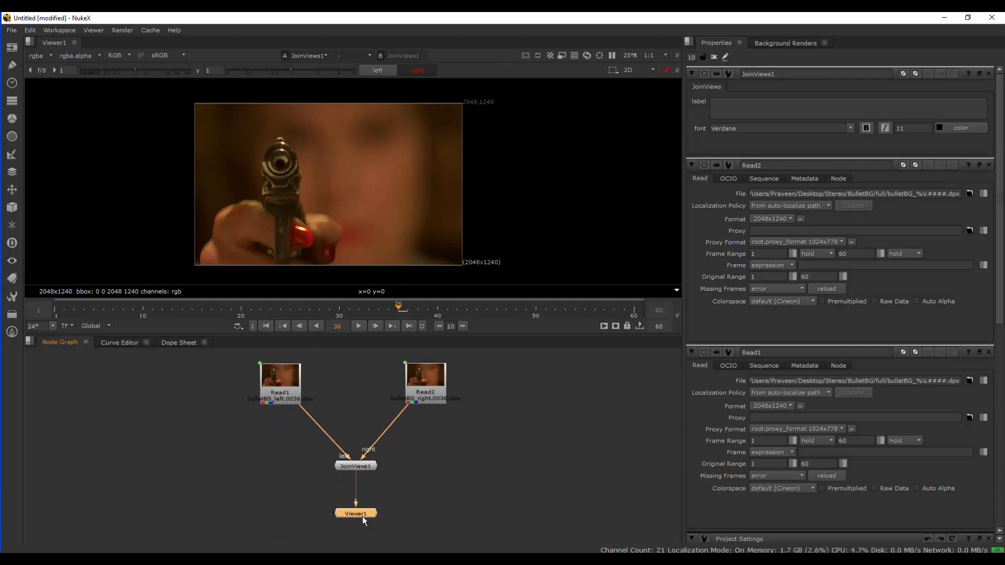
left_click_drag(362, 516, 360, 529)
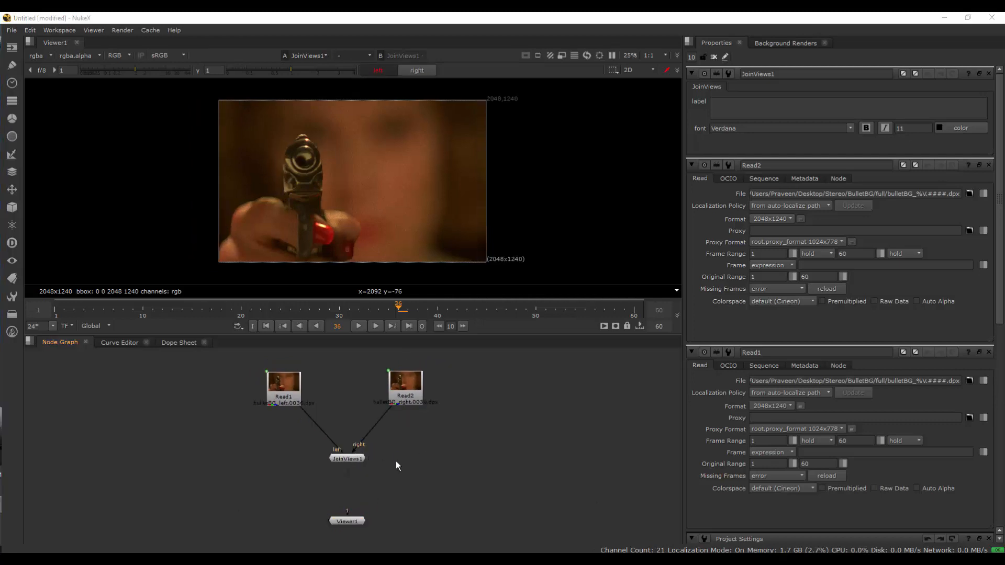
Enable "Use colors in UI?" in the project's view settings to colour the left and right connections
left_click_drag(400, 422, 263, 440)
key("s")
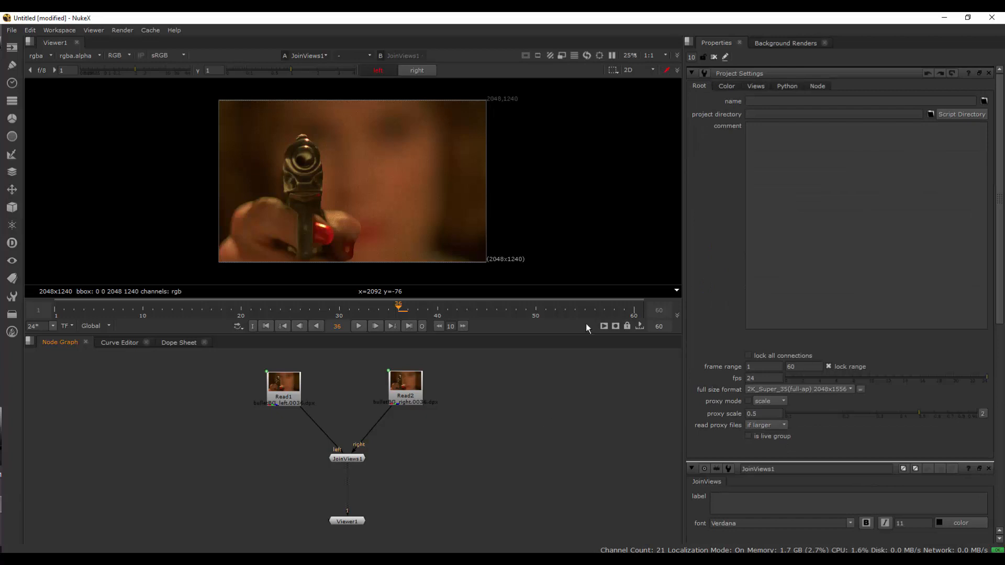
left_click(753, 88)
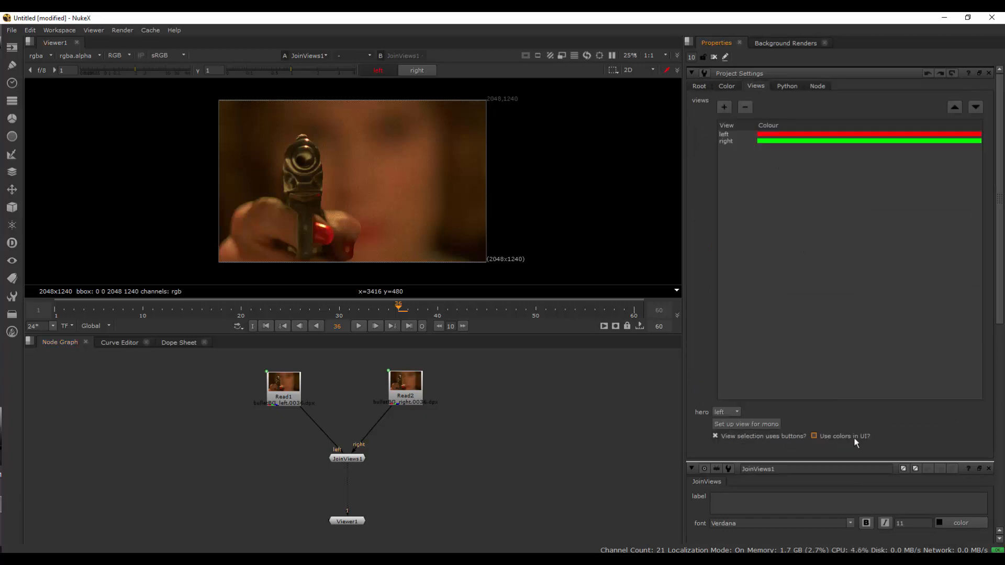
left_click(814, 436)
middle_click_drag(407, 477, 419, 473)
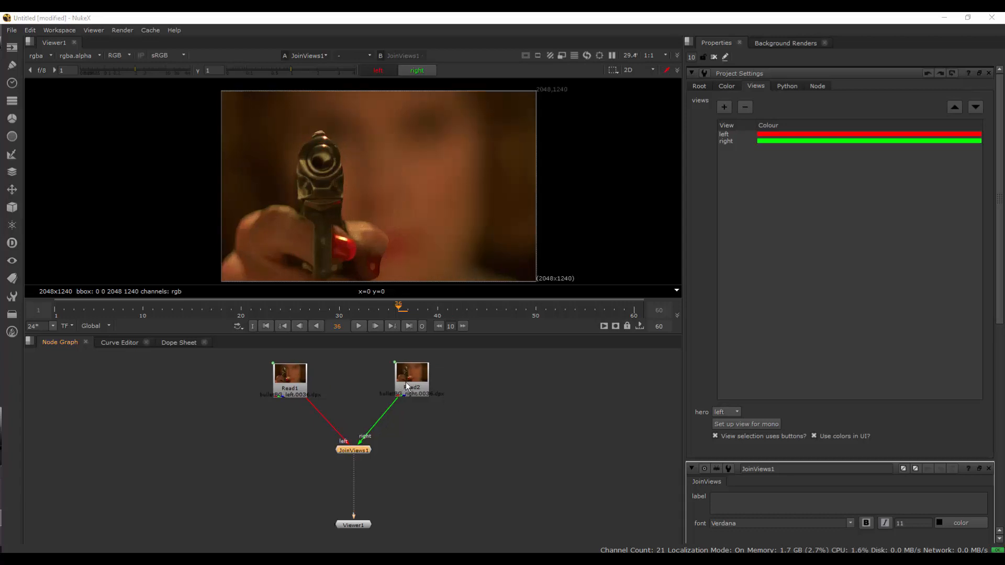
mouse_move(406, 382)
middle_mouse_down()
mouse_move(426, 390)
mouse_move(400, 396)
mouse_move(412, 382)
middle_mouse_up()
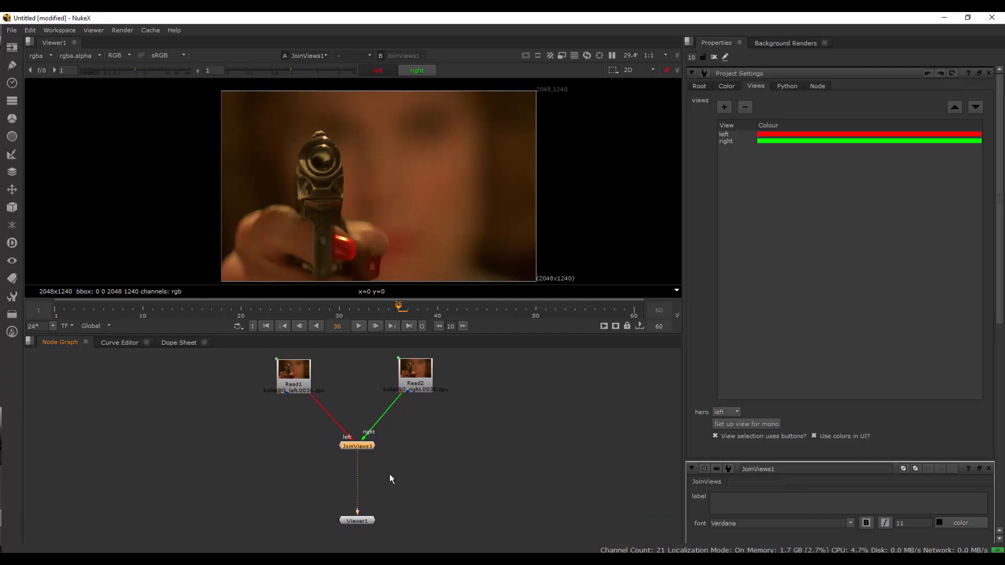
Insert an Anaglyph node between JoinViews1 and the Viewer, leaving a small gap below JoinViews1
middle_click_drag(390, 475, 398, 470)
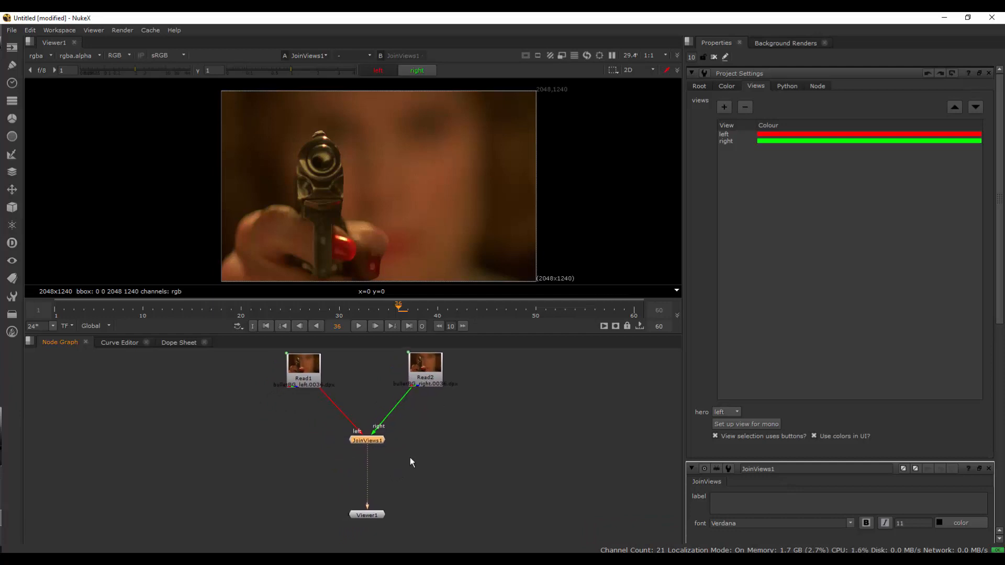
middle_click_drag(417, 461, 420, 456)
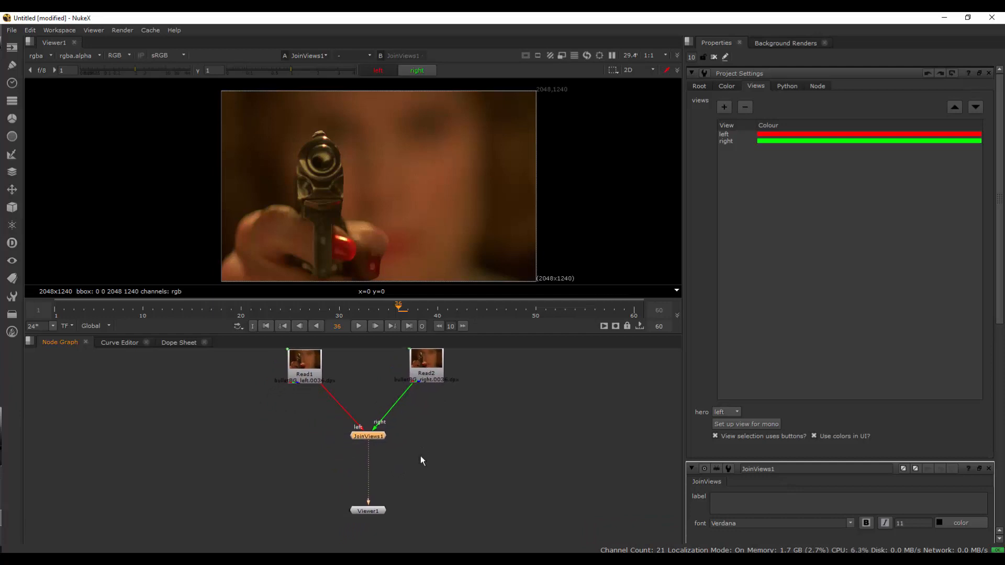
key("Tab")
type("any")
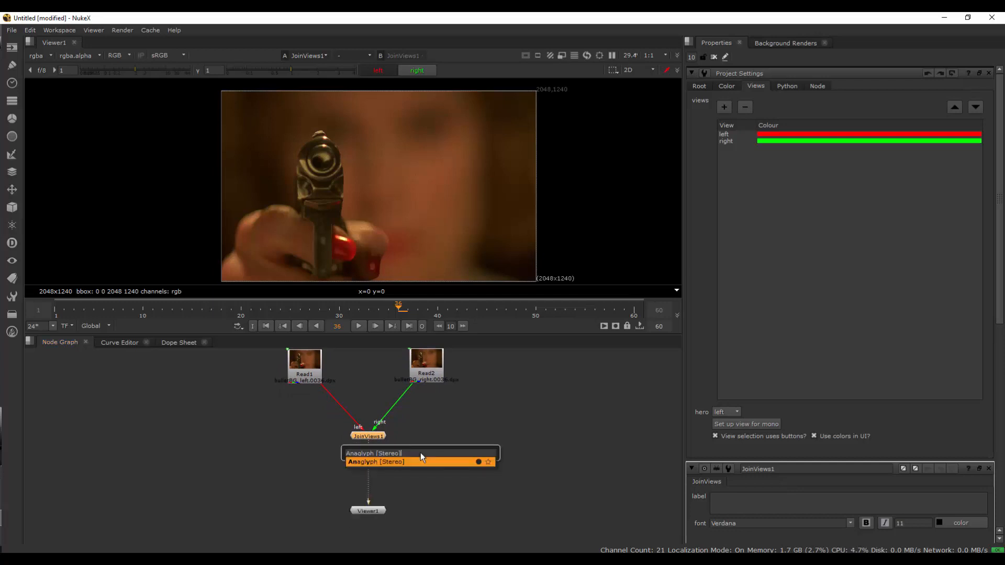
key("Return")
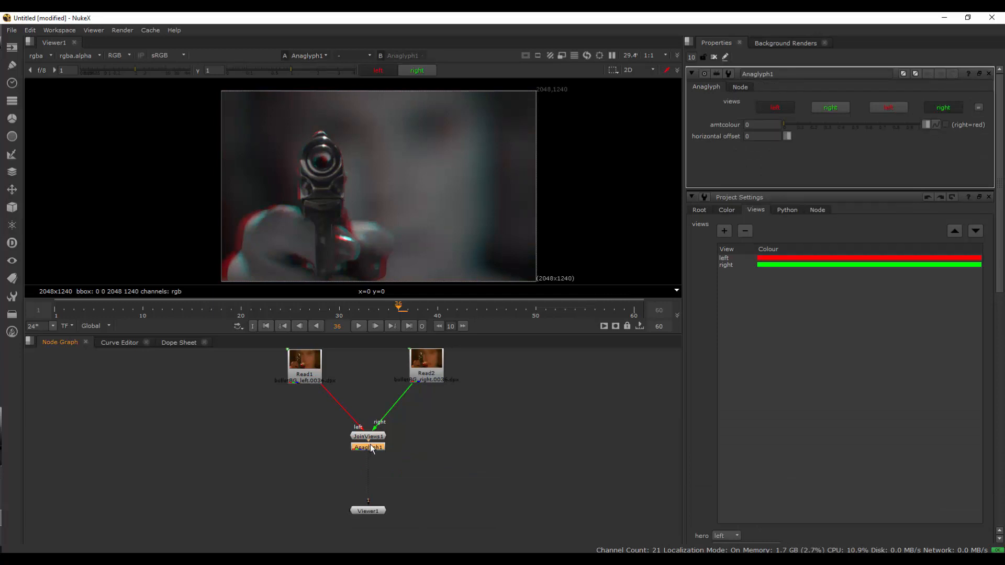
mouse_move(371, 447)
left_mouse_down()
mouse_move(372, 465)
mouse_move(372, 457)
left_mouse_up()
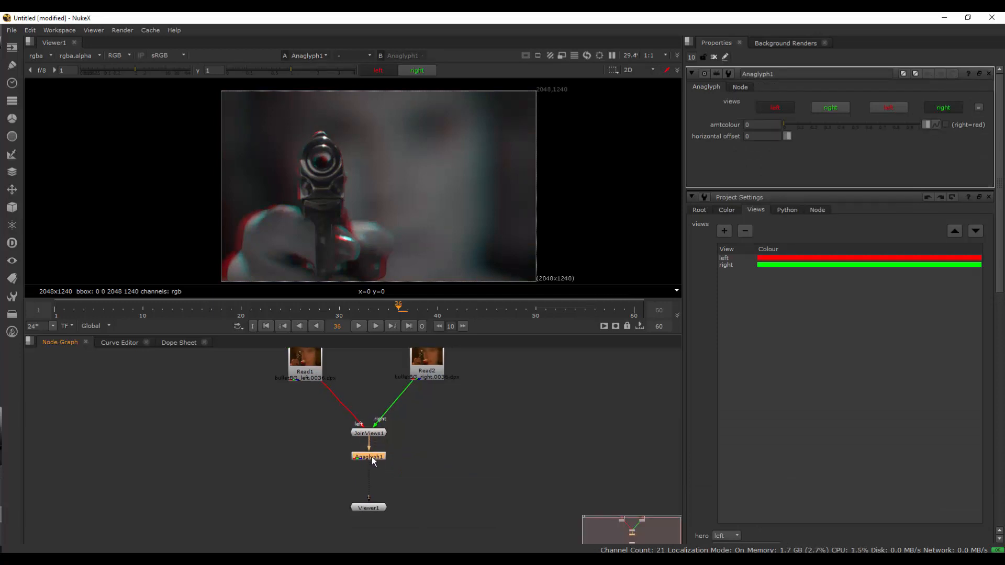
Add a SideBySide node to the left of the Anaglyph node and connect its input to JoinViews1
middle_click_drag(430, 466, 457, 464)
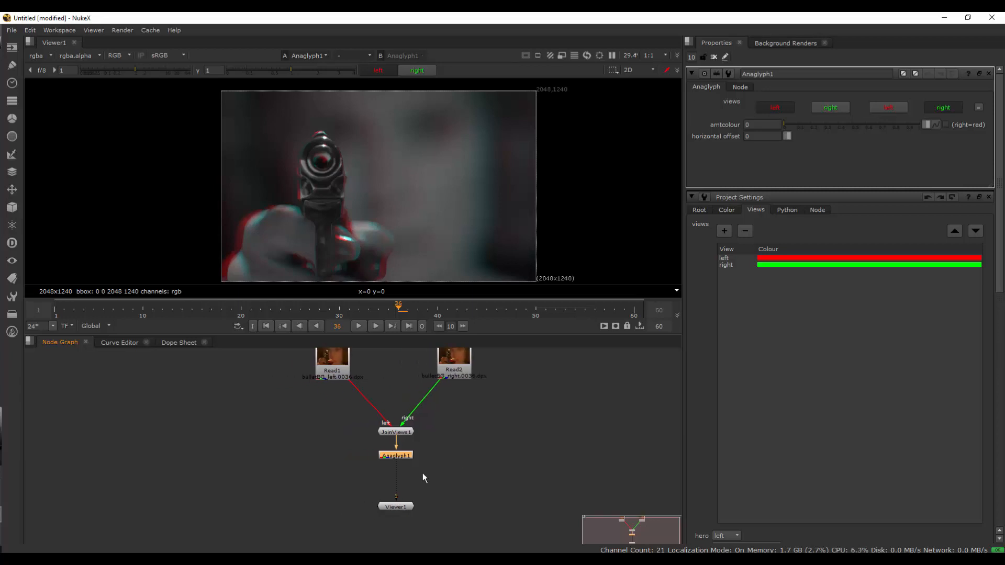
middle_click_drag(425, 479, 464, 476)
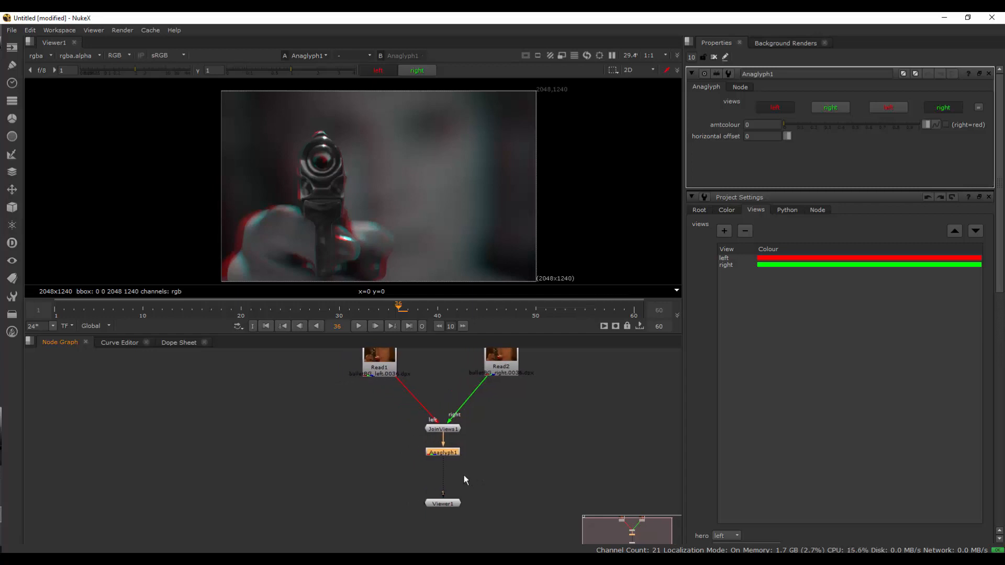
left_click(301, 474)
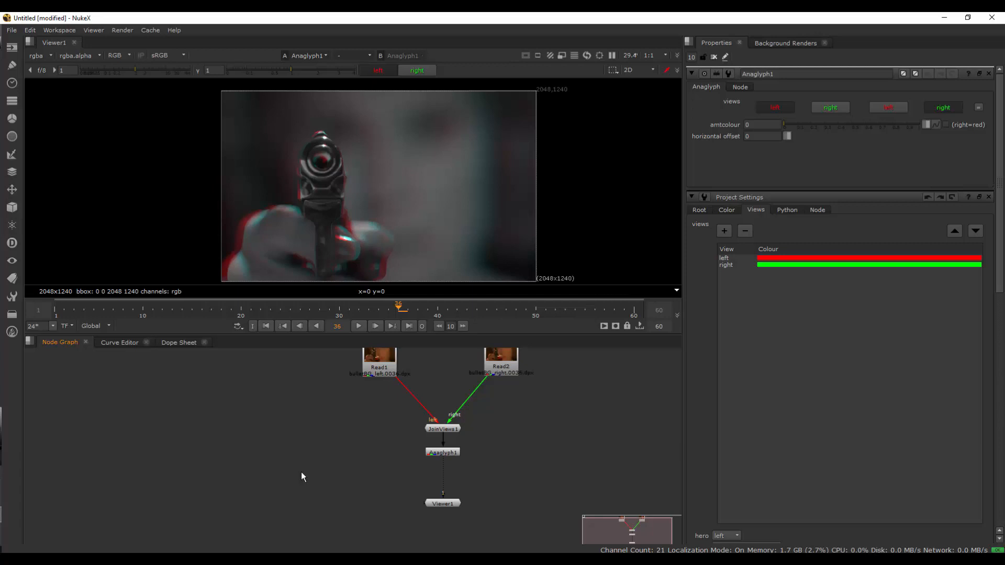
key("Tab")
type("si")
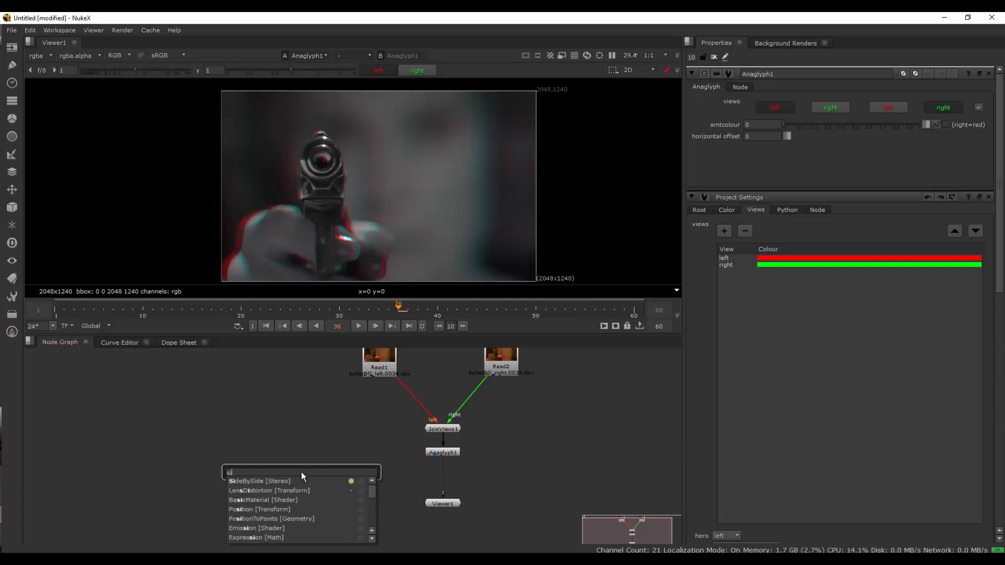
type("de")
key("Down")
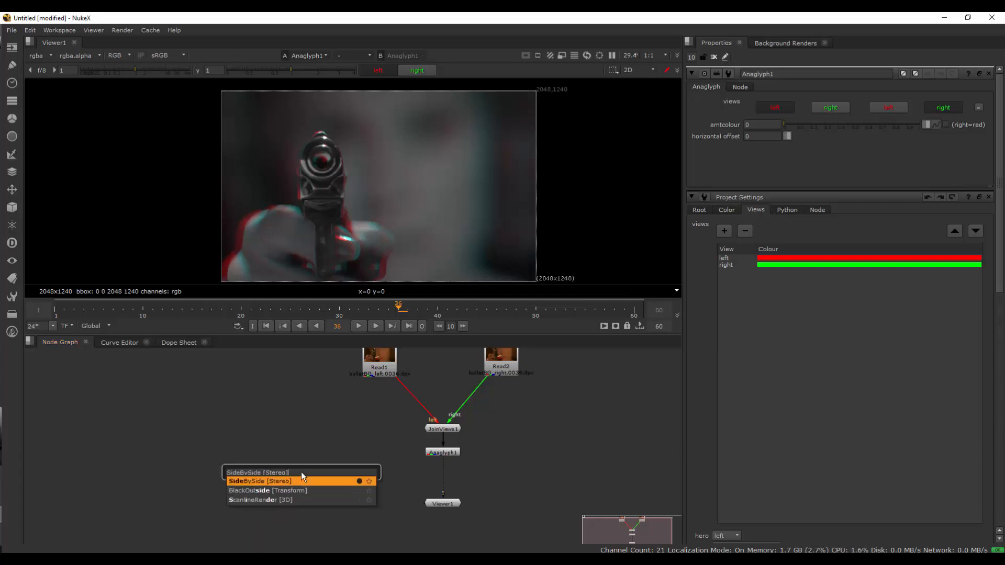
key("Return")
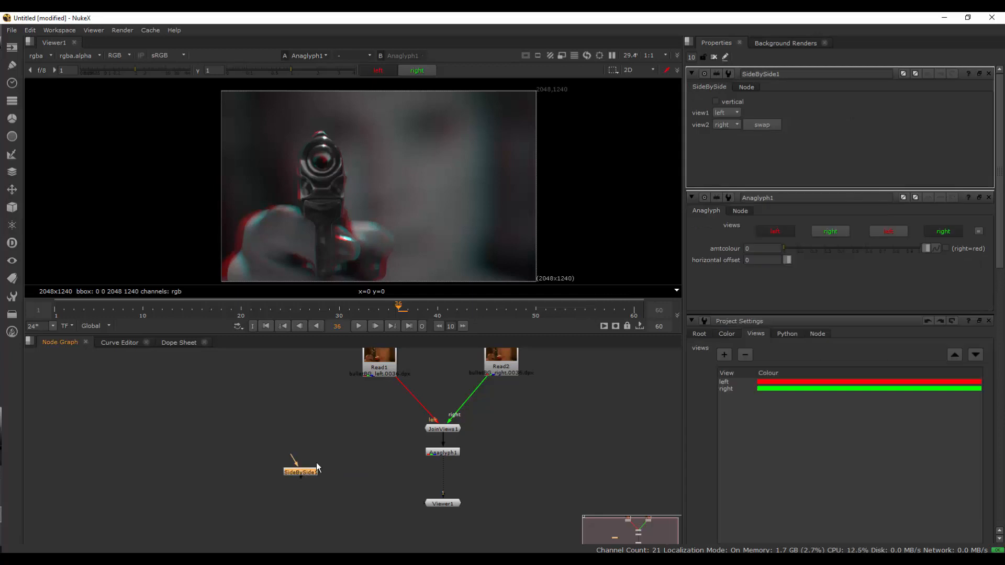
left_click_drag(293, 457, 455, 431)
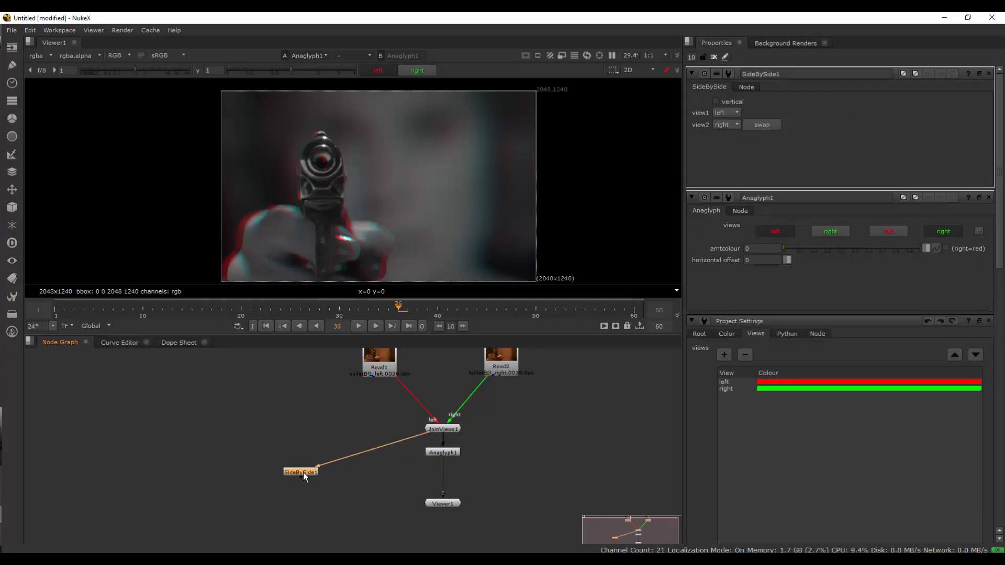
Display the SideBySide output in the Viewer with both eye images framed
key("1")
middle_click_drag(448, 168, 283, 169)
key("f")
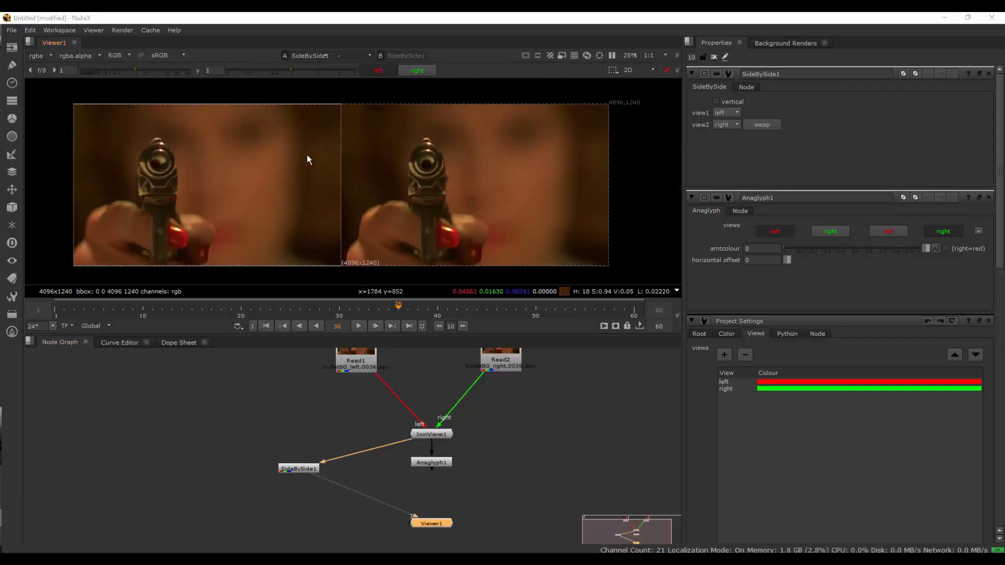
middle_click_drag(307, 155, 264, 167, "alt")
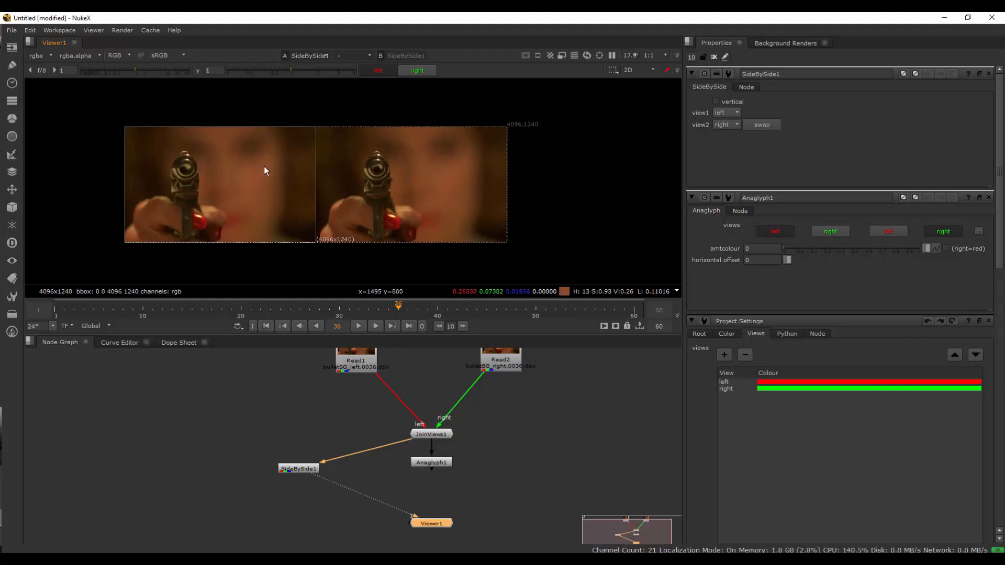
Import the bulletCG_left.####.exr sequence from Stereo/BulletCG/full and place its Read node to the right of Read2
middle_click_drag(475, 387, 390, 419)
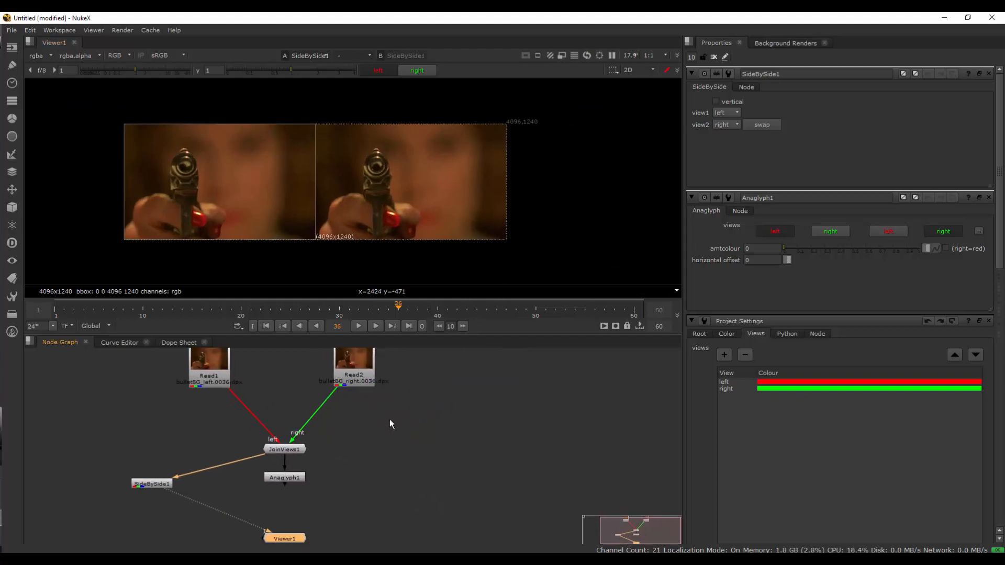
left_click(438, 429)
key("r")
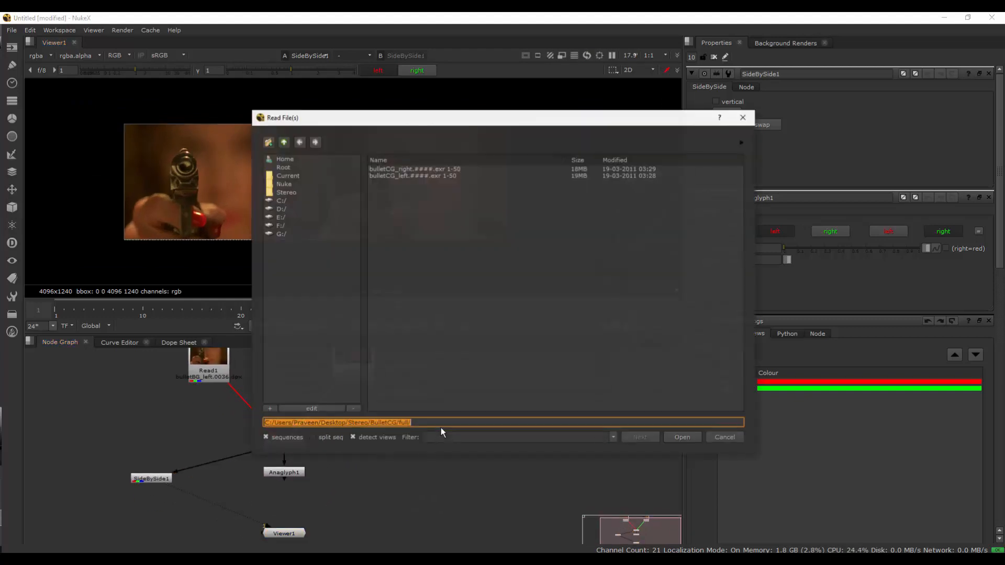
left_click(285, 191)
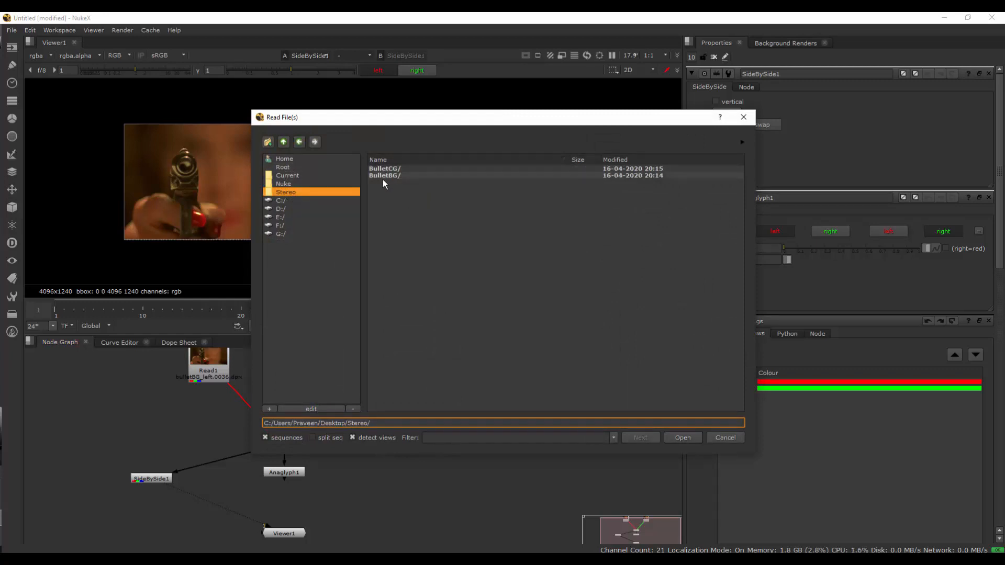
double_click(382, 169)
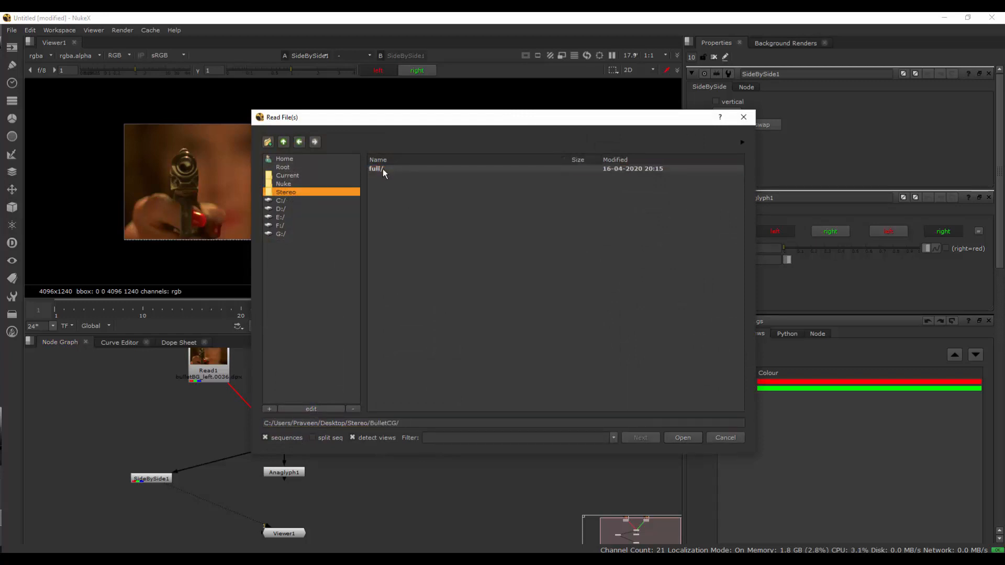
double_click(383, 169)
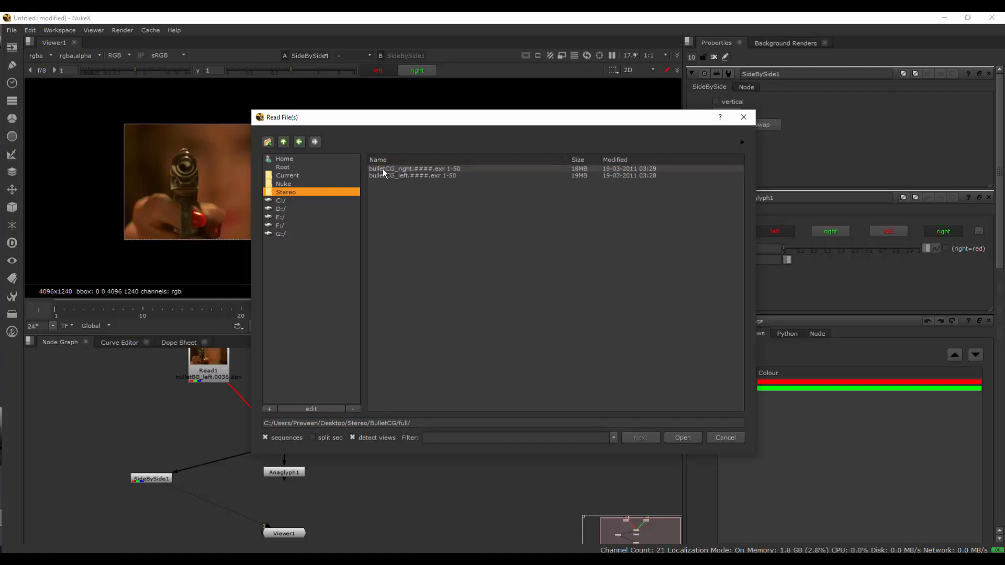
left_click(387, 176)
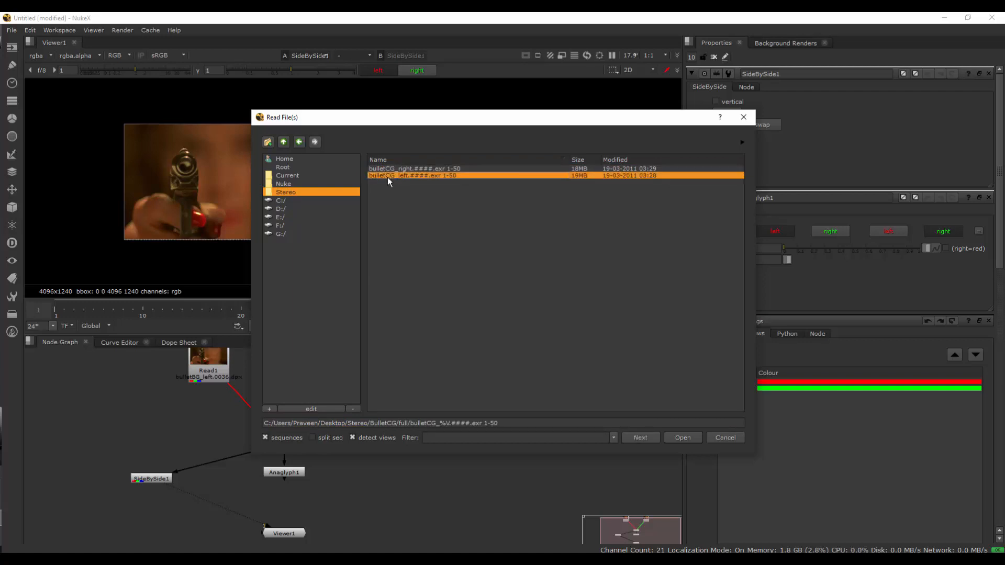
left_click(688, 437)
left_click_drag(463, 419, 510, 373)
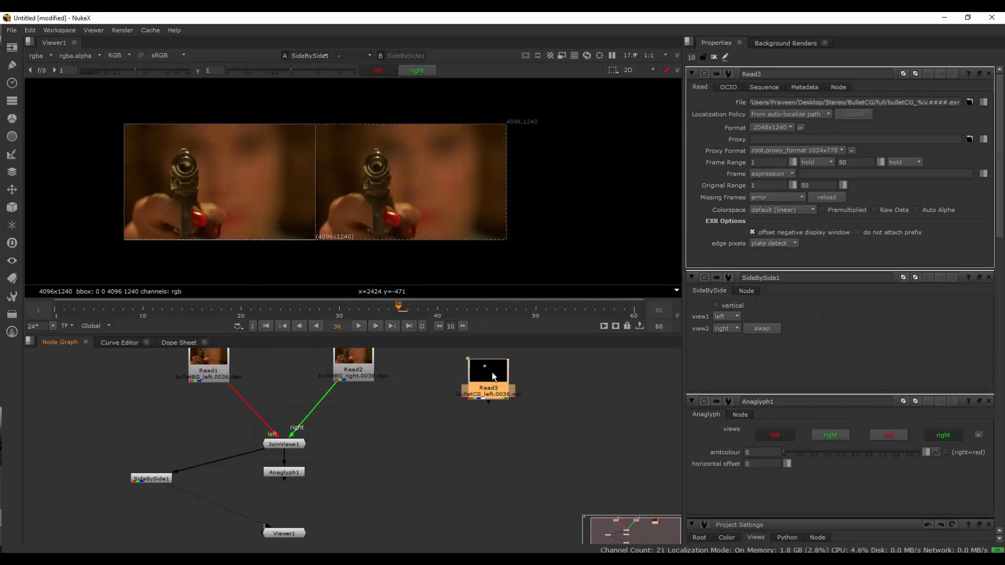
Import the bulletCG_right.####.exr sequence and align its Read node to the right of Read3
left_click(561, 410)
key("r")
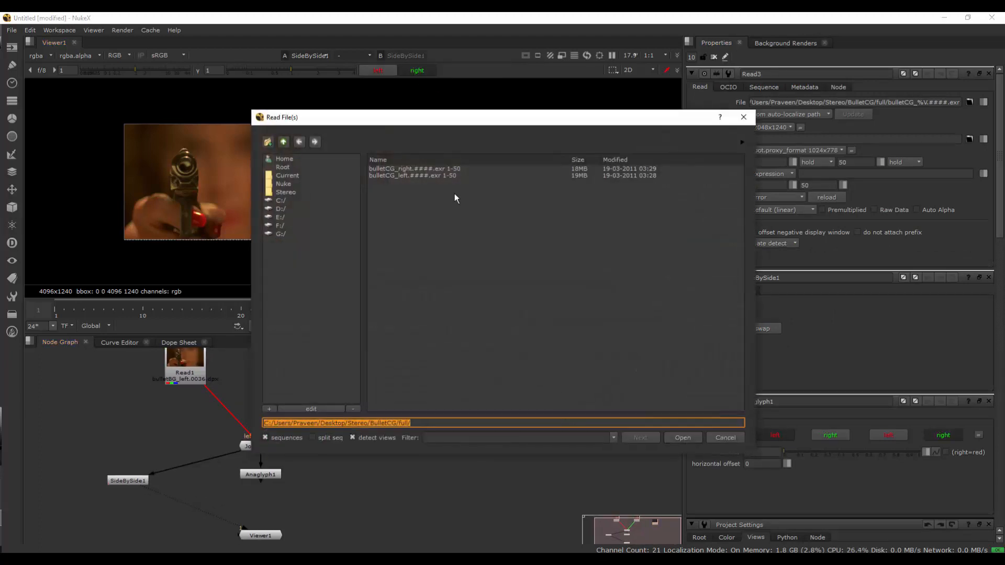
left_click(418, 170)
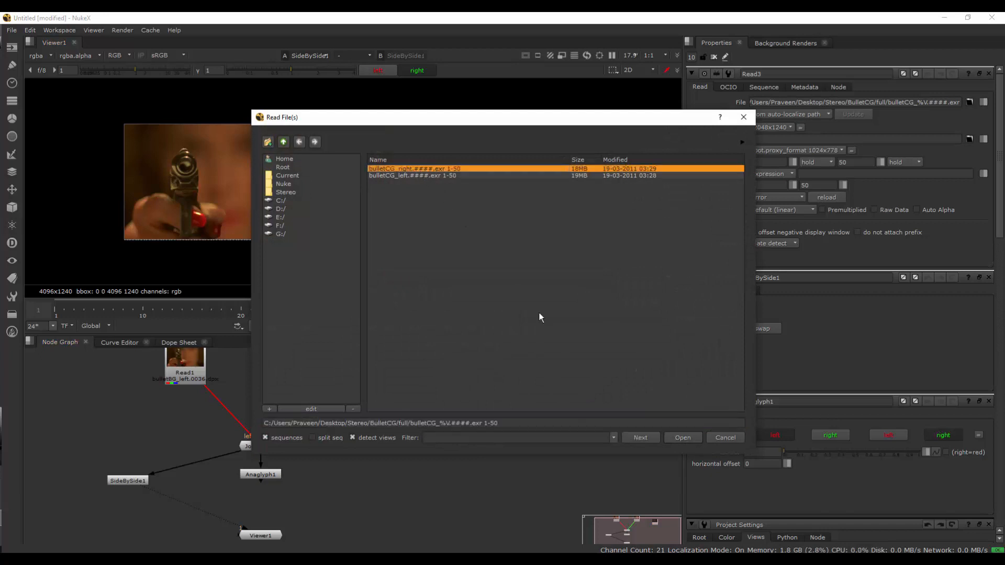
left_click(692, 438)
left_click_drag(551, 426, 549, 396)
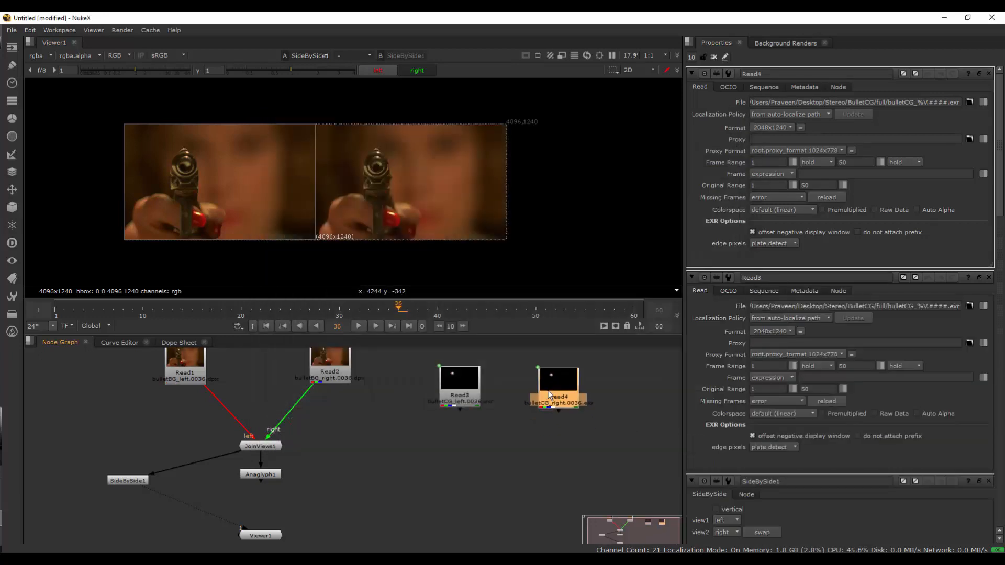
Add a second JoinViews node below the CG Read nodes, connecting left to Read3 and right to Read4
middle_click_drag(451, 460, 423, 467)
left_click(426, 471)
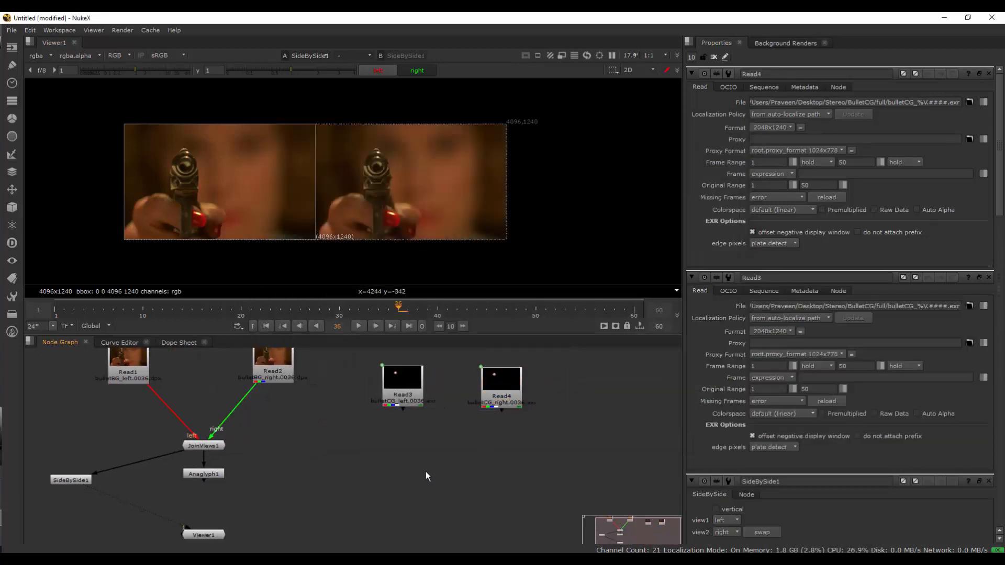
key("Tab")
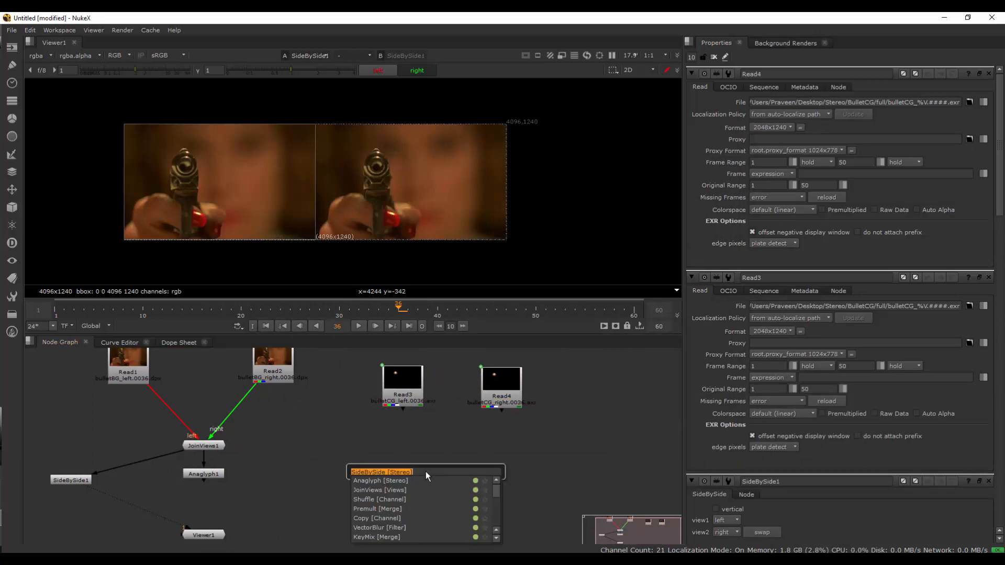
type("ji")
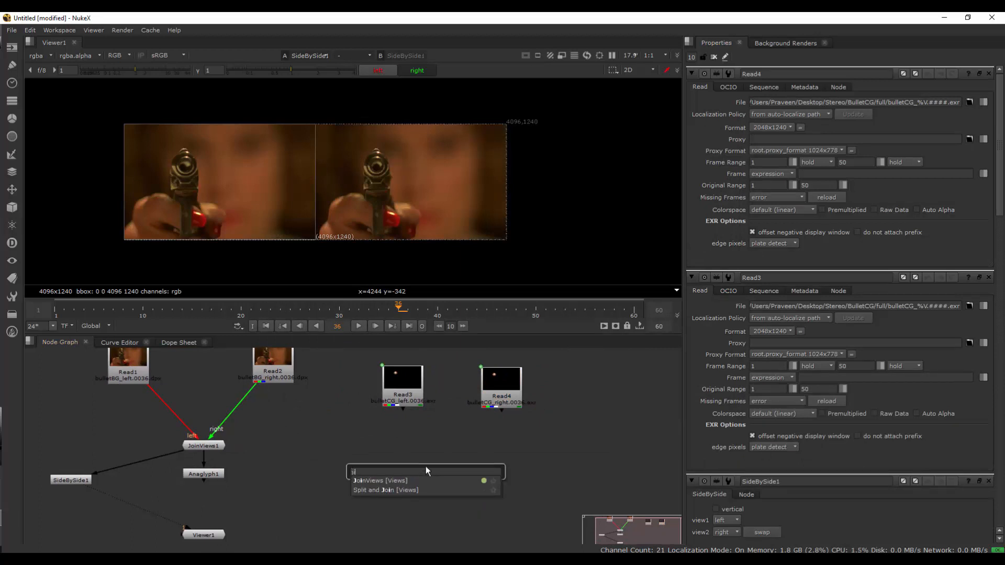
key("Return")
left_click_drag(423, 477, 397, 391)
left_click_drag(458, 462, 511, 390)
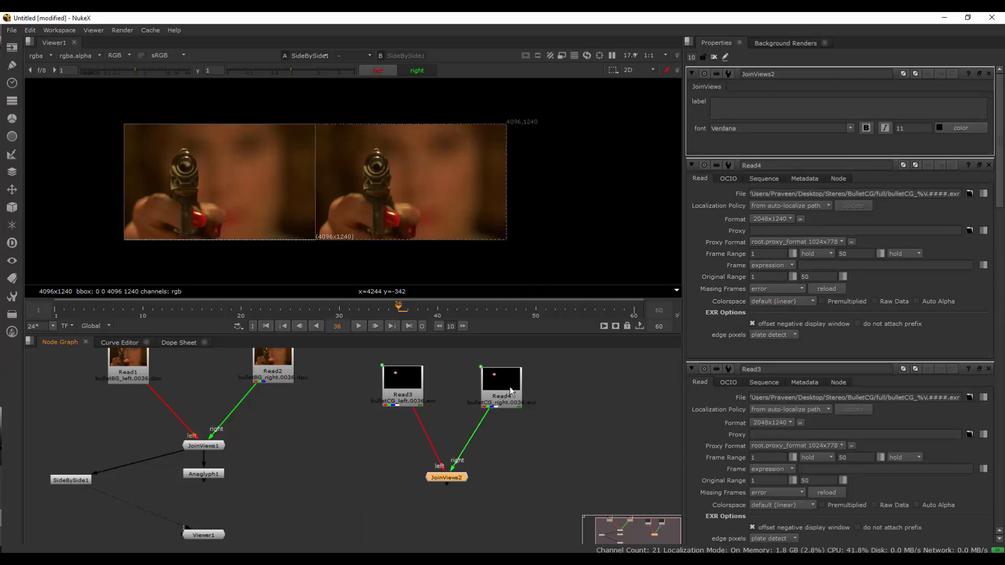
Move Anaglyph1 and Viewer1 further below JoinViews1 and feed the Viewer from the Anaglyph output
middle_click_drag(369, 488, 445, 443)
left_click(287, 430)
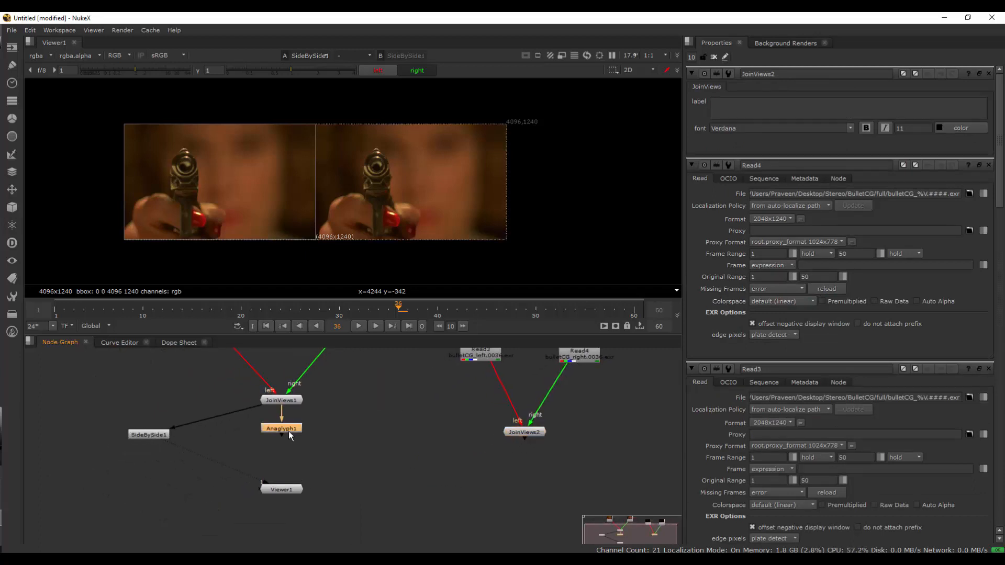
left_click_drag(286, 496, 288, 515)
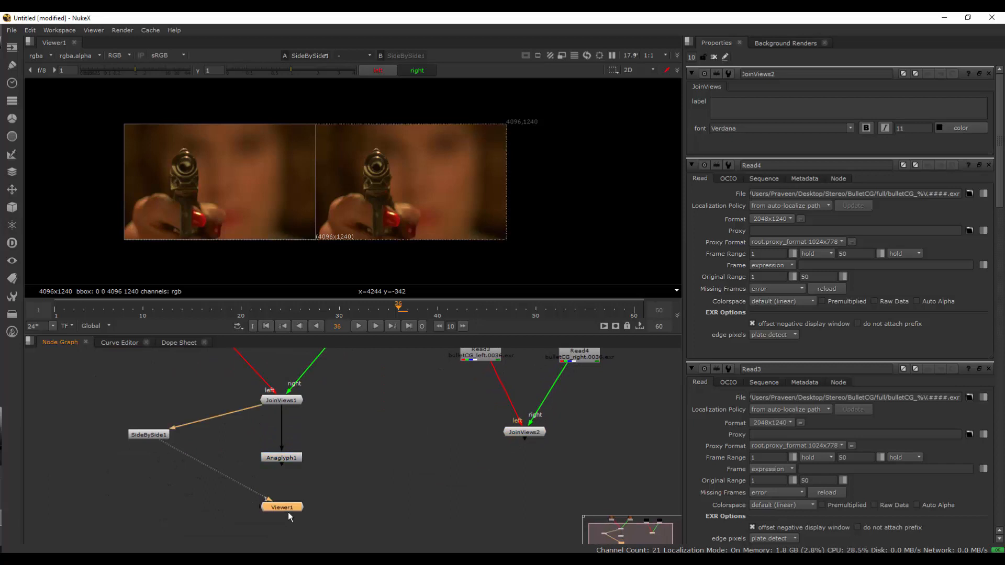
left_click(241, 482)
mouse_move(296, 473)
left_mouse_down()
mouse_move(251, 475)
mouse_move(282, 470)
left_mouse_up()
key("1")
Insert a Merge node set to over between JoinViews1 and Anaglyph1, and connect its A input to JoinViews2
middle_click_drag(342, 452, 341, 461)
left_click(340, 461)
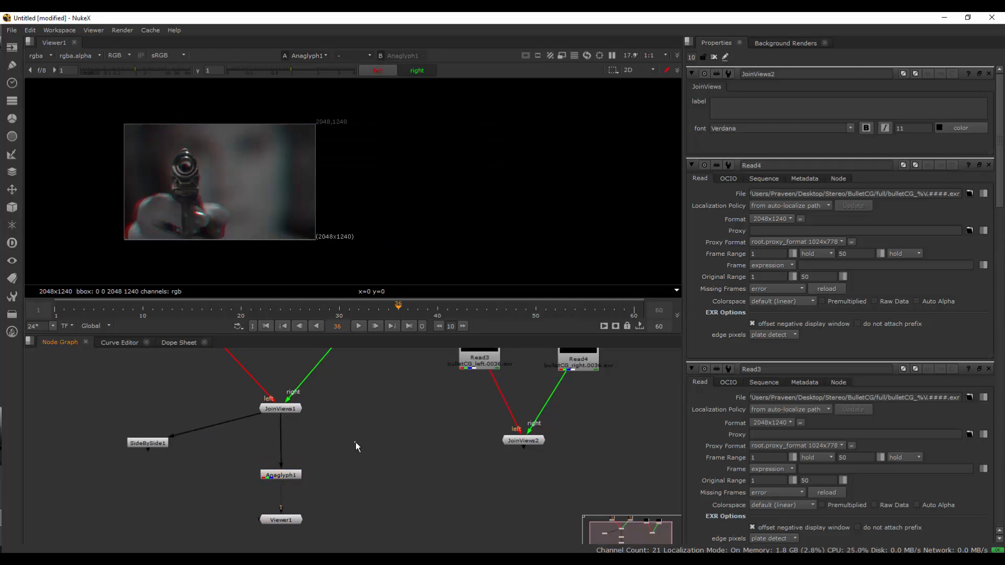
key("Tab")
type("me")
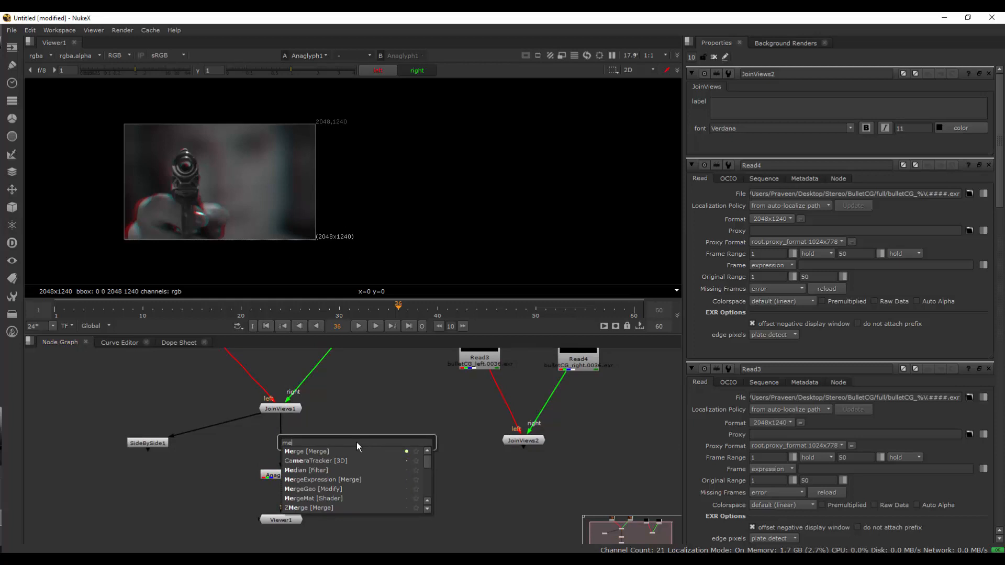
left_click(326, 451)
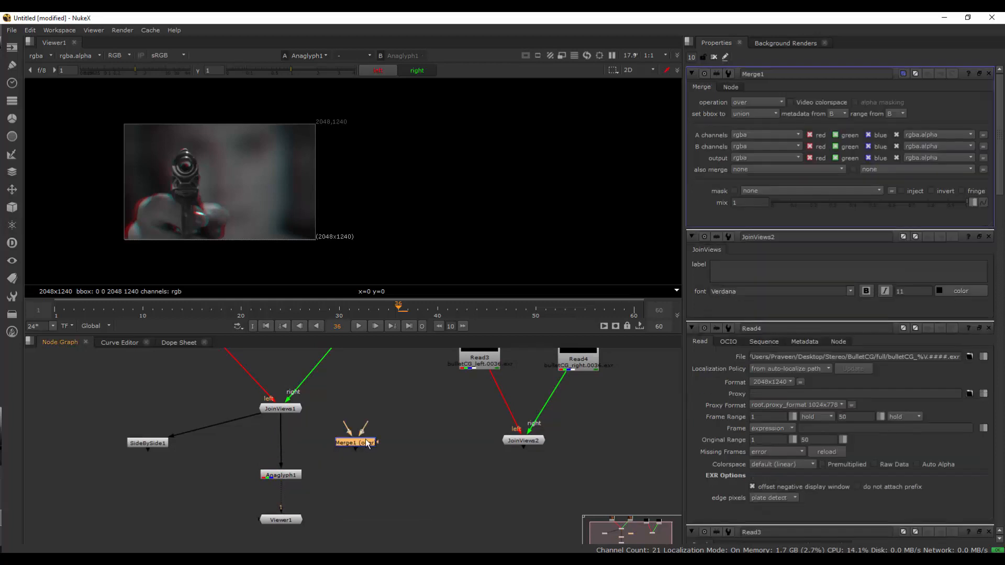
left_click_drag(353, 444, 288, 443)
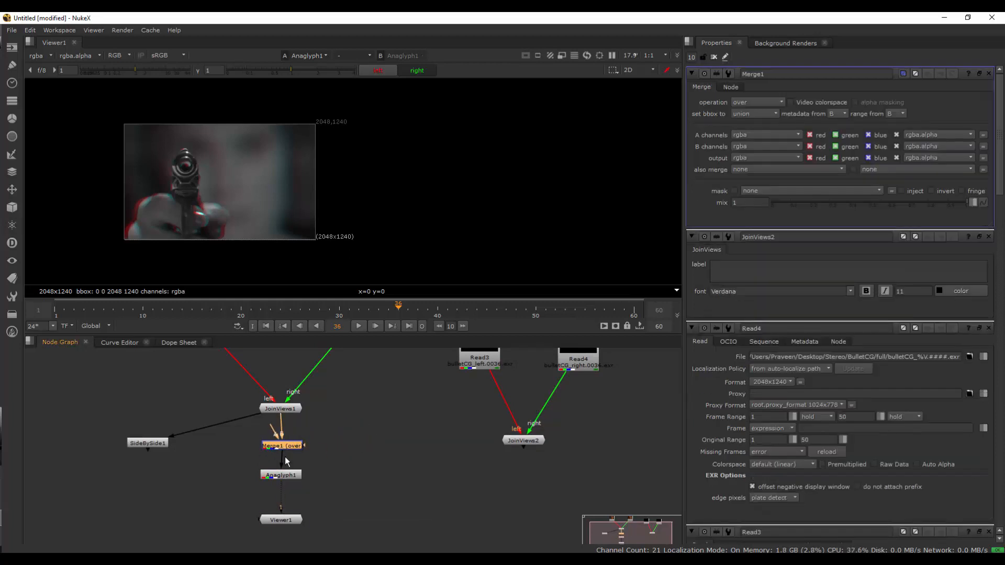
middle_click_drag(332, 434, 331, 459)
left_click_drag(304, 471, 523, 471)
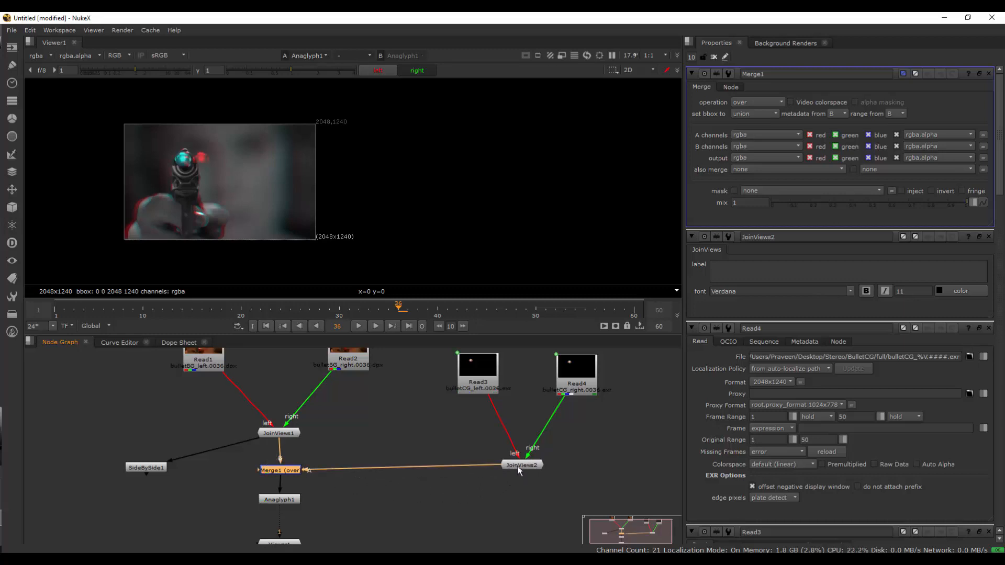
Move Merge1, Anaglyph1 and Viewer1 further below JoinViews1, and play the anaglyph composite from the first frame
scroll(518, 470, "down", 2)
scroll(211, 183, "up", 2)
middle_click_drag(211, 183, 294, 175)
scroll(293, 177, "up", 1)
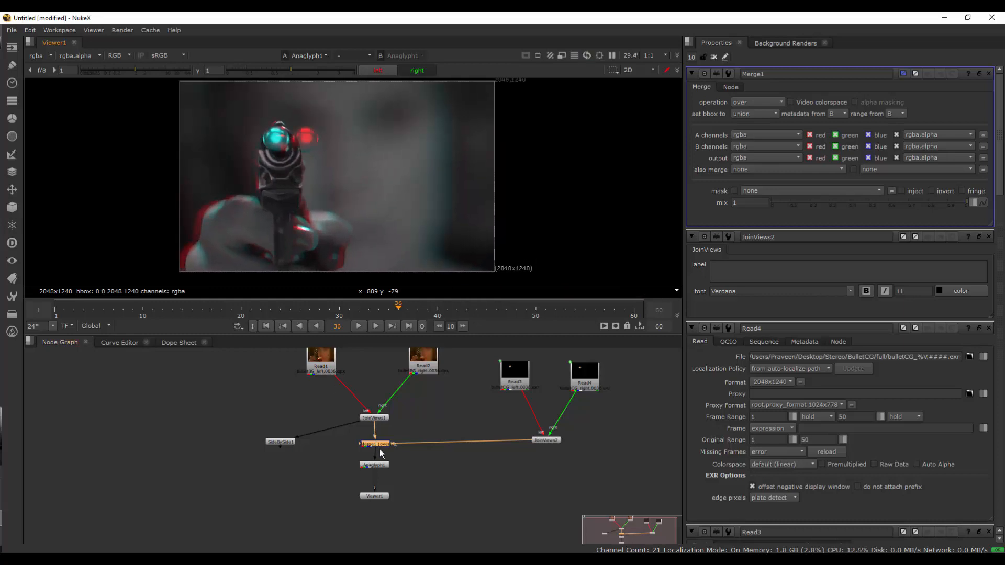
left_click_drag(404, 432, 347, 542)
left_click_drag(376, 474, 375, 490)
left_click(294, 454)
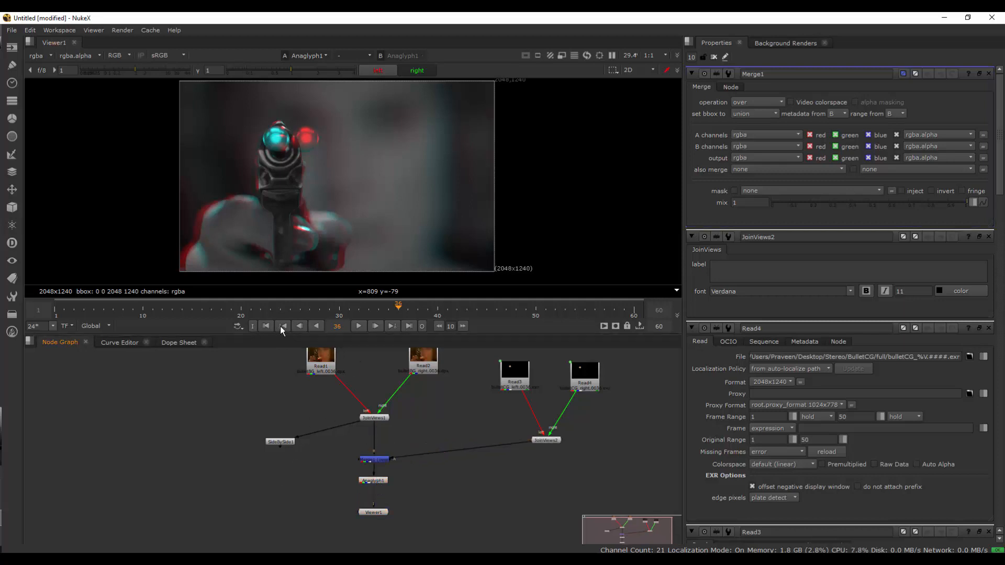
left_click(266, 325)
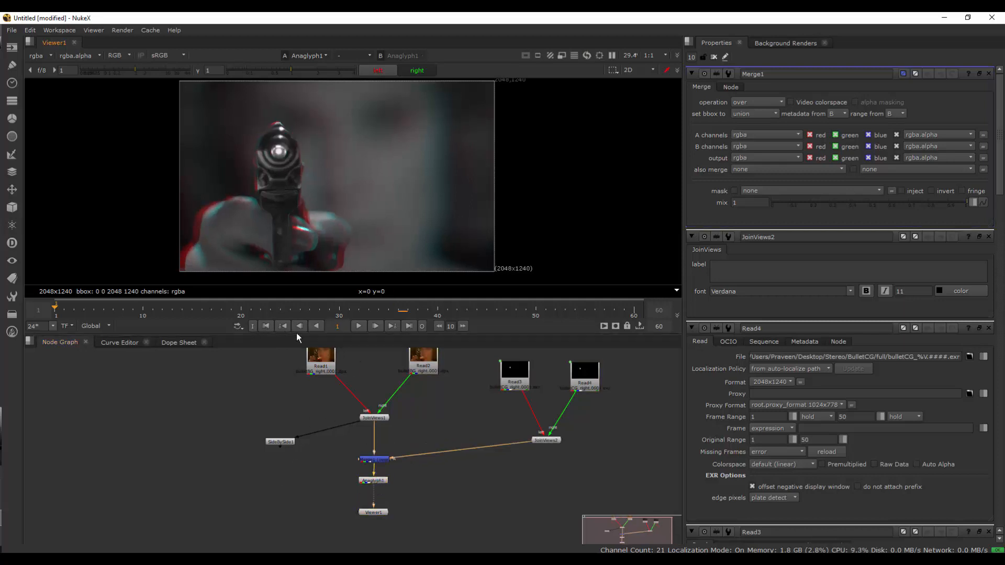
left_click(358, 325)
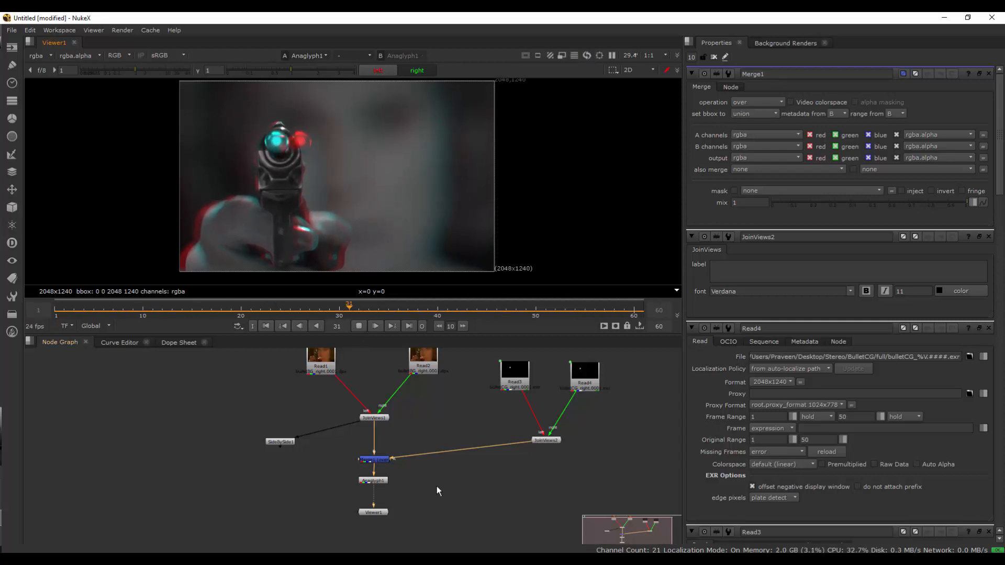
Show SideBySide1 in the Viewer, reconnect its input from JoinViews1 to Merge1, and stop the playback
left_click(272, 442)
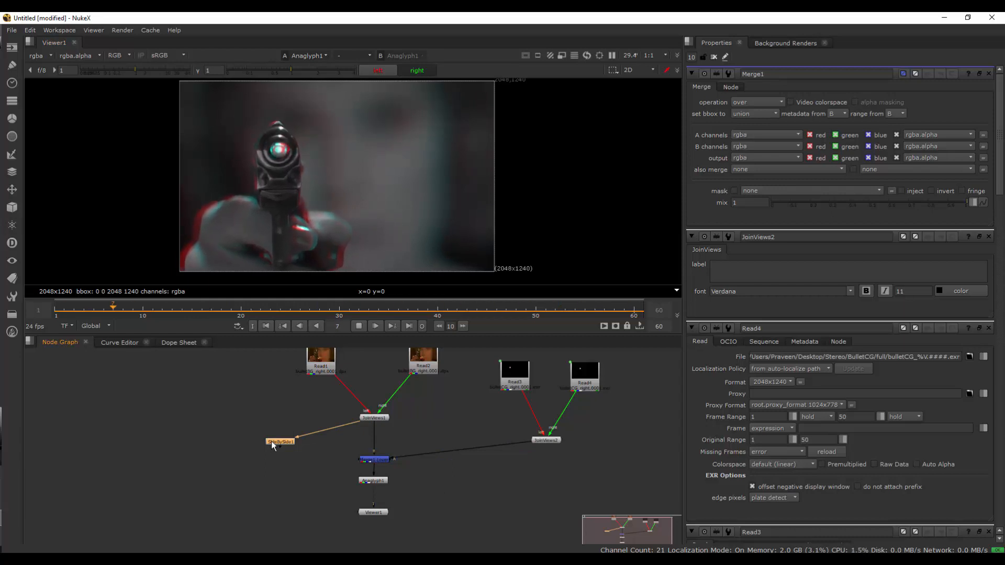
key("1")
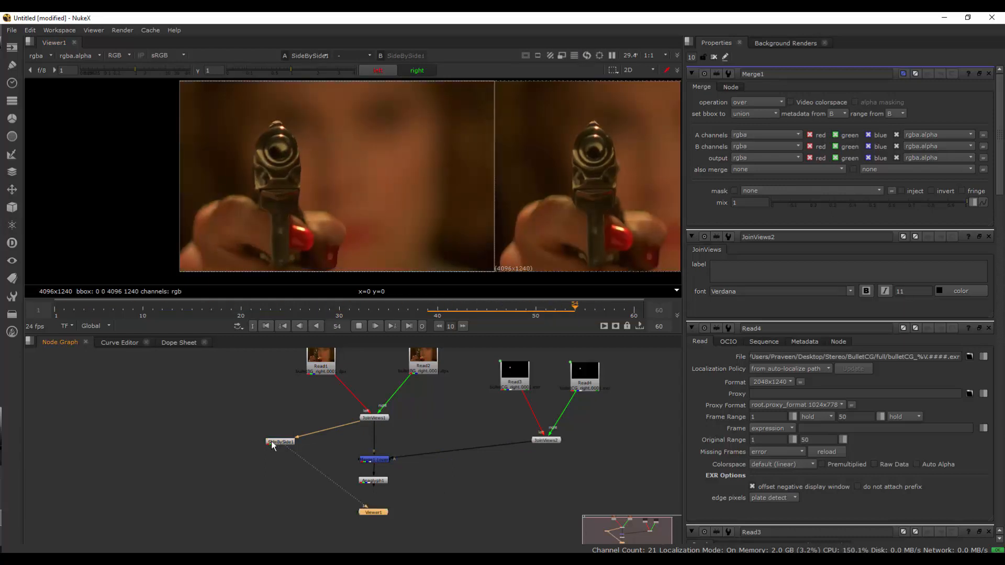
middle_click_drag(308, 481, 346, 482)
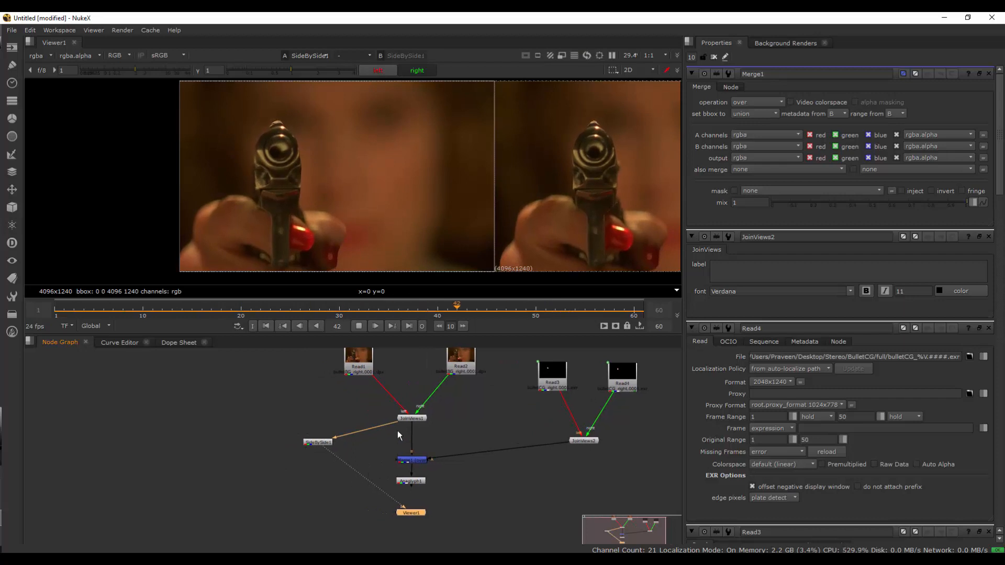
left_click_drag(392, 424, 408, 465)
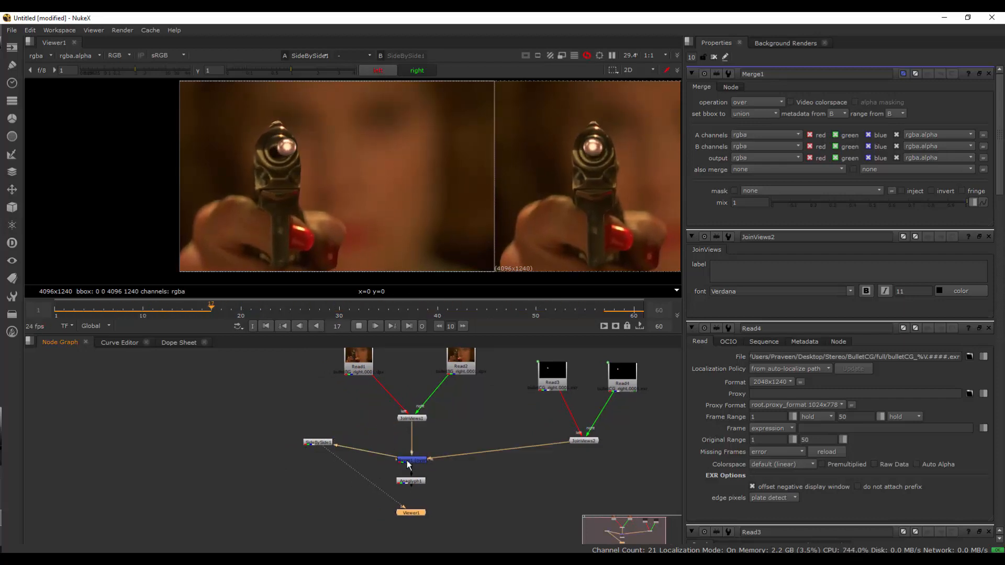
left_click(463, 486)
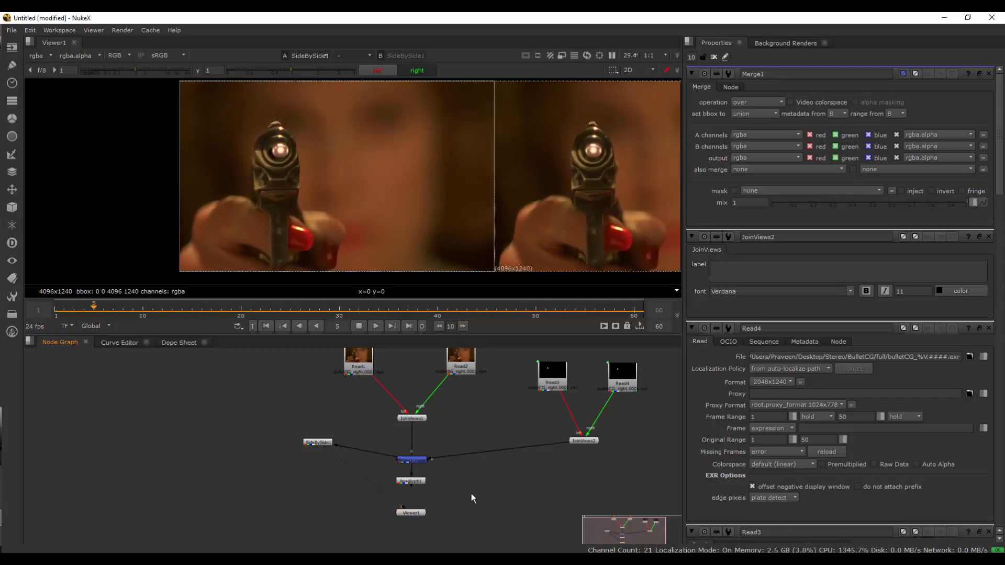
left_click(359, 326)
Move Viewer1 lower in the node graph and align SideBySide1 horizontally with Merge1
middle_click_drag(291, 475, 244, 450)
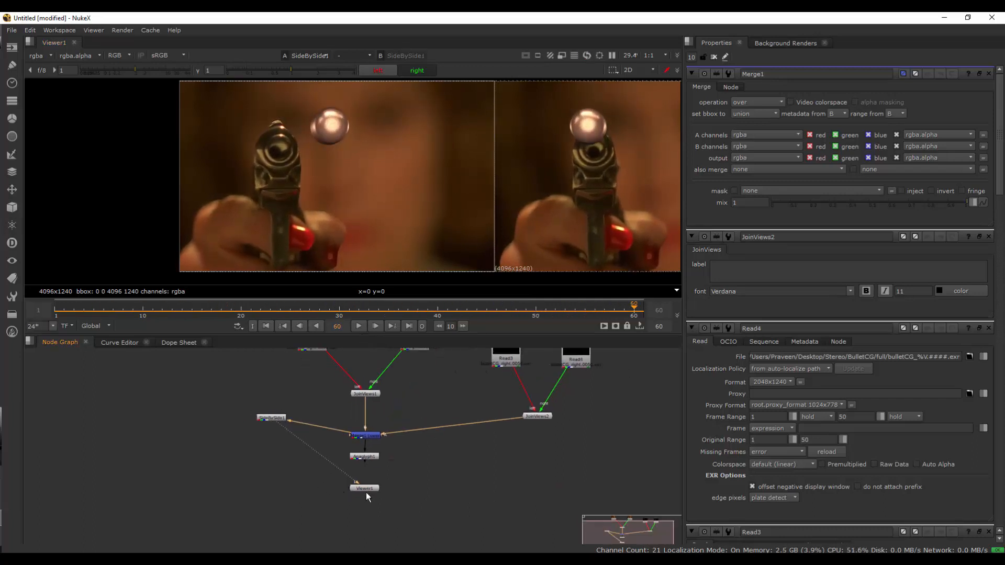
left_click_drag(366, 490, 356, 510)
left_click_drag(277, 420, 279, 439)
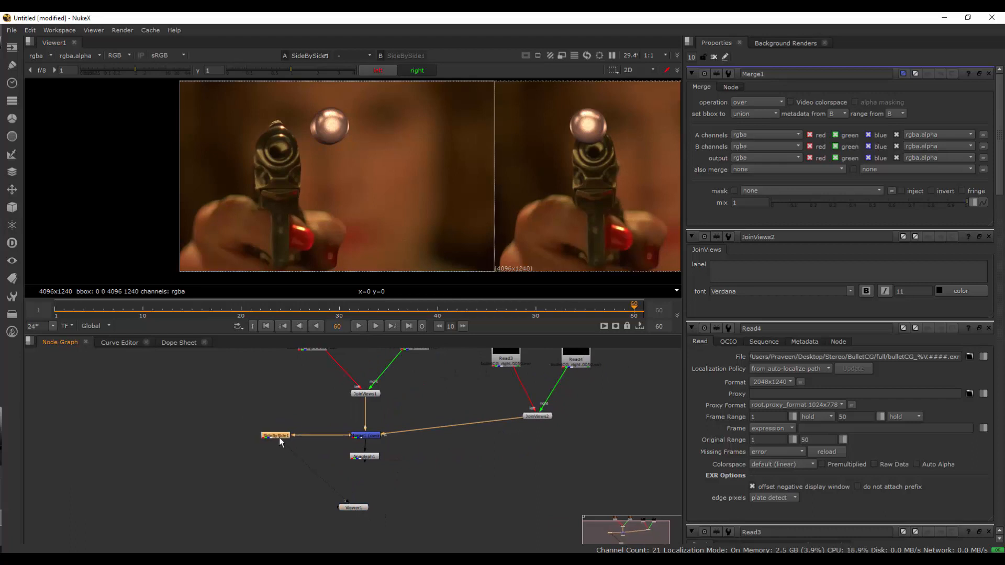
Insert a Grade node between JoinViews2 and the A input of Merge1, directly below JoinViews2
middle_click_drag(467, 457, 390, 466)
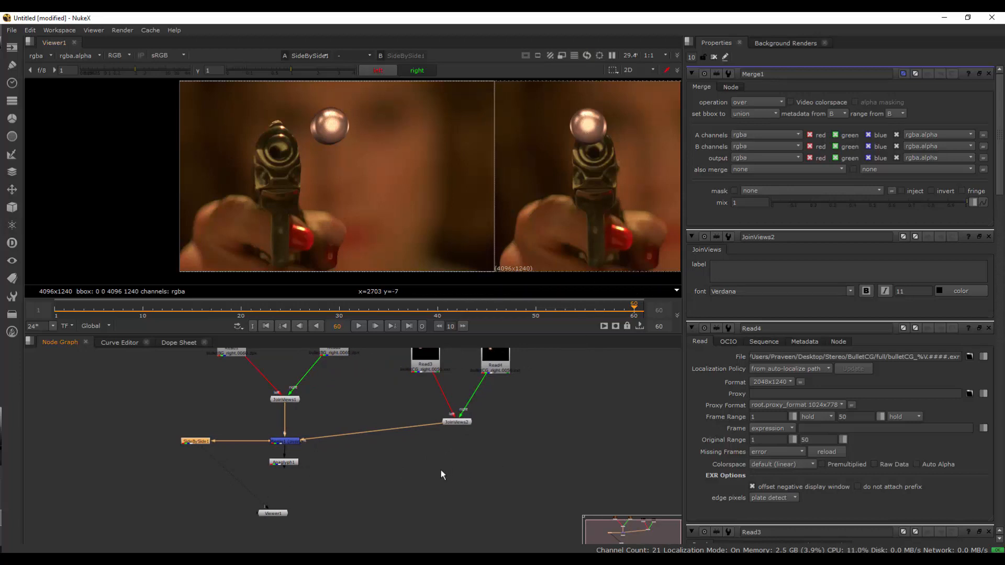
middle_click_drag(440, 471, 444, 471)
left_click(503, 471)
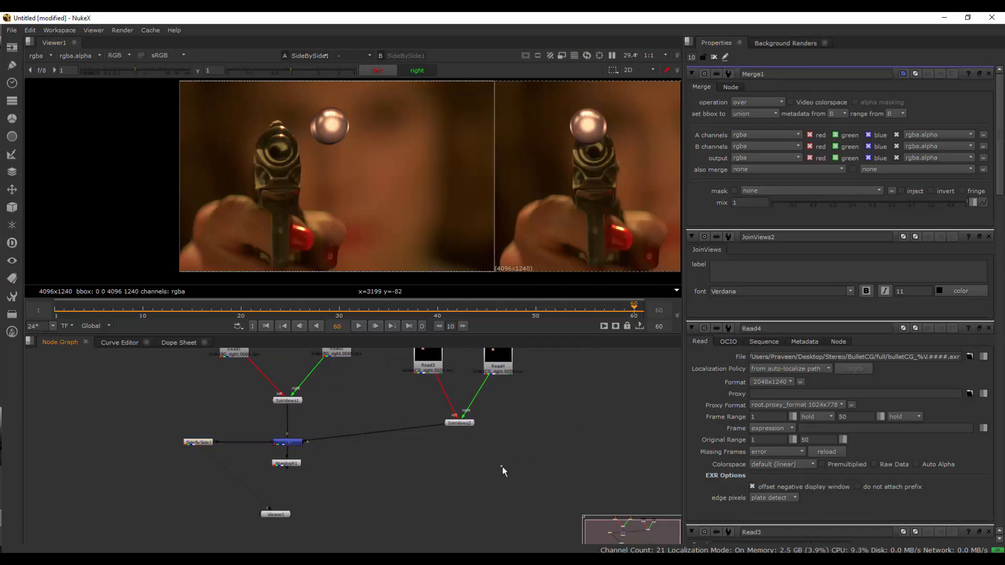
key("g")
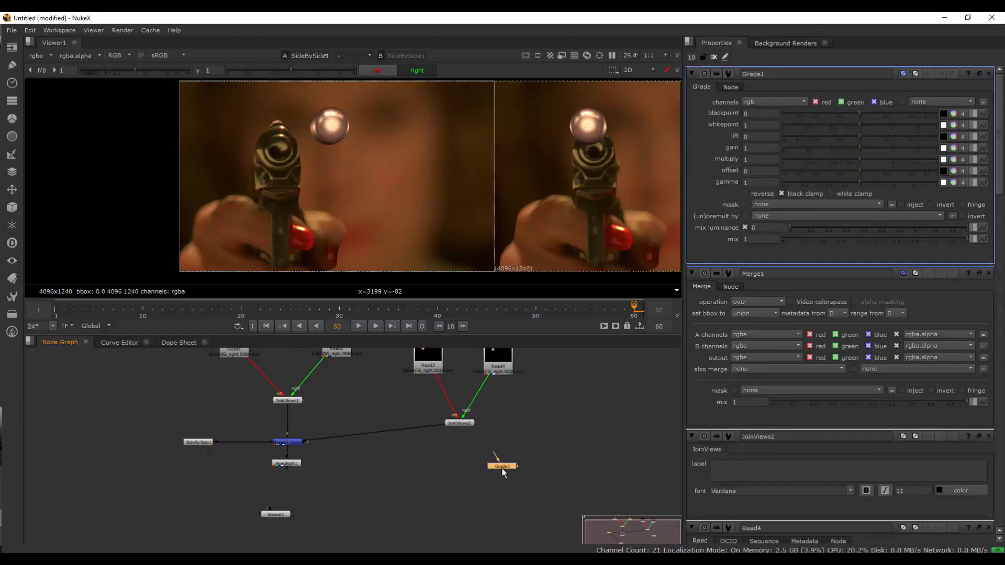
left_click_drag(502, 466, 460, 446)
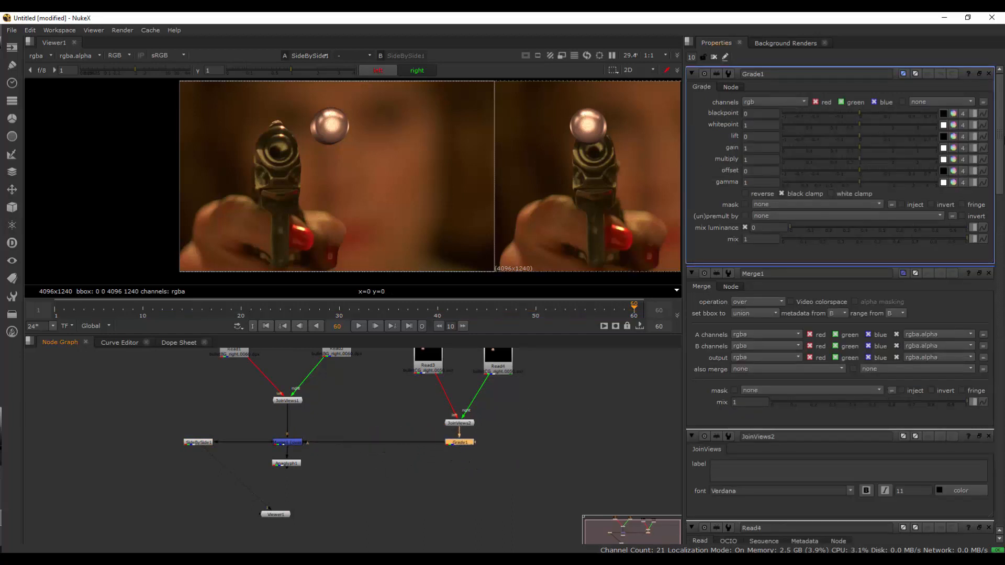
Set Grade1's blackpoint to -0.04 and its (un)premult by channel to rgba.alpha
mouse_move(856, 109)
left_mouse_down()
mouse_move(900, 112)
mouse_move(844, 113)
left_mouse_up()
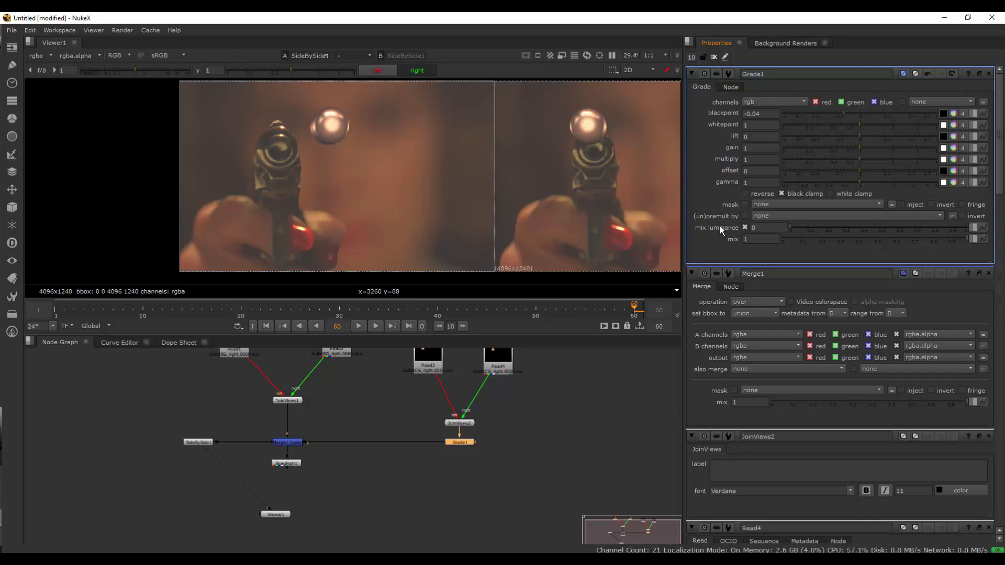
left_click(770, 215)
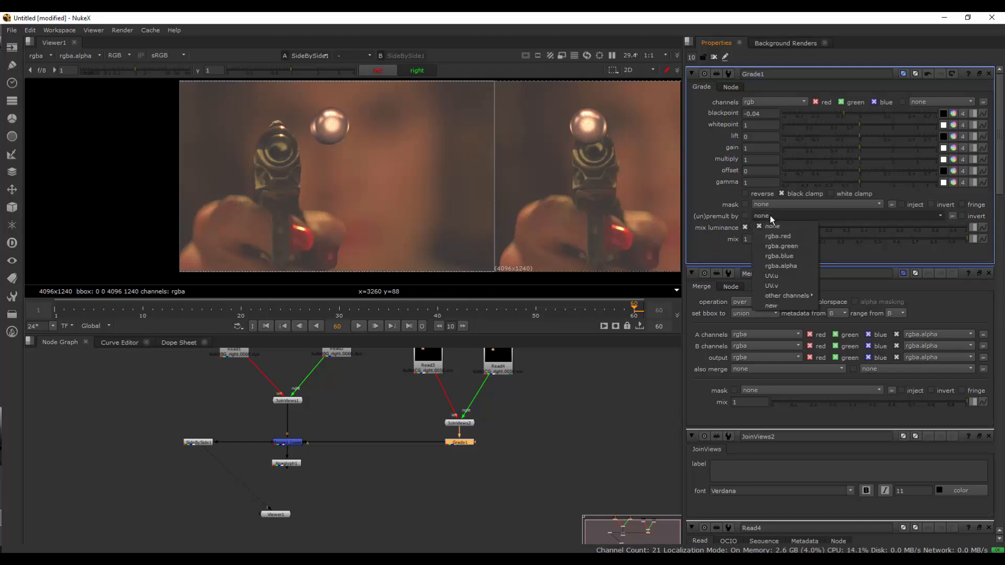
left_click(781, 266)
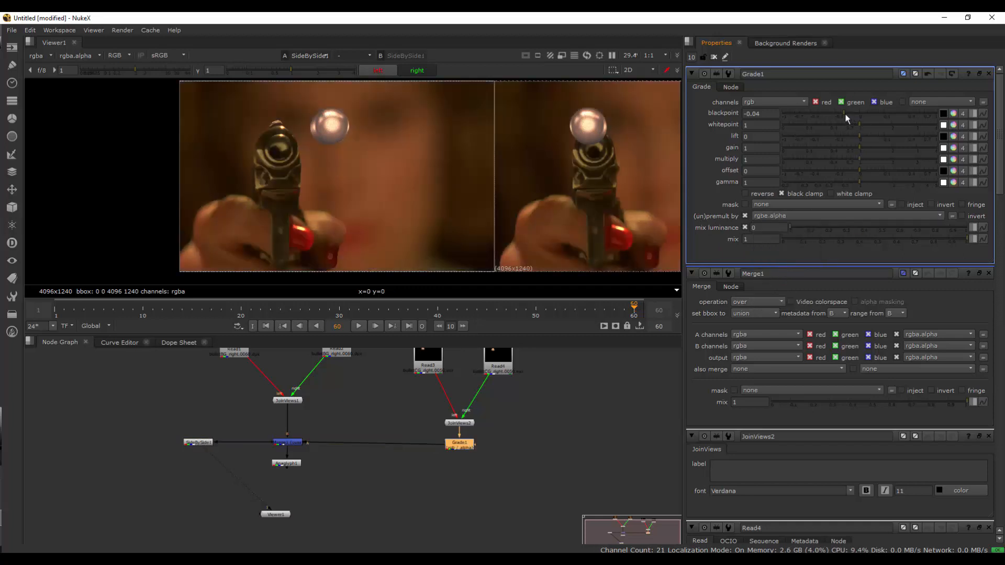
Set Grade1's blackpoint to 0.006, whitepoint to 0.96, gamma to 0.85, gain to 0.72 and multiply to 1.04
mouse_move(844, 112)
left_mouse_down()
mouse_move(902, 111)
mouse_move(857, 112)
mouse_move(872, 110)
mouse_move(866, 123)
mouse_move(861, 111)
mouse_move(859, 124)
left_mouse_up()
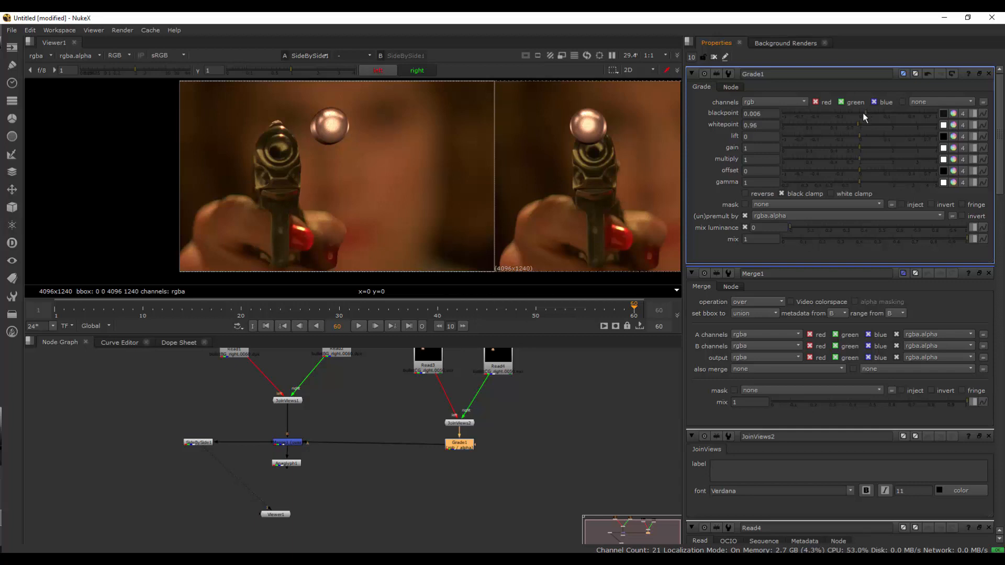
left_click(508, 463)
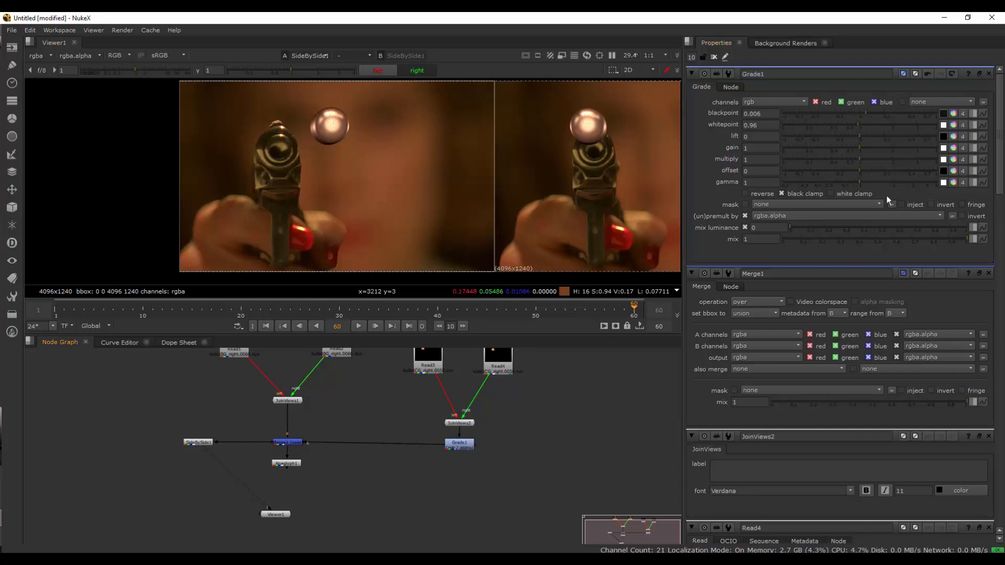
middle_click_drag(541, 446, 545, 442)
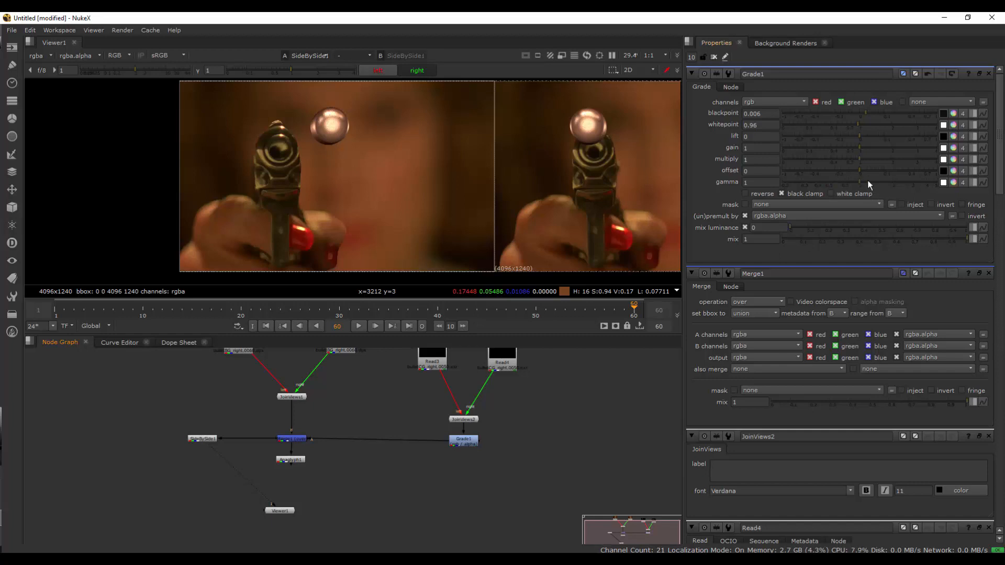
left_click_drag(866, 181, 854, 184)
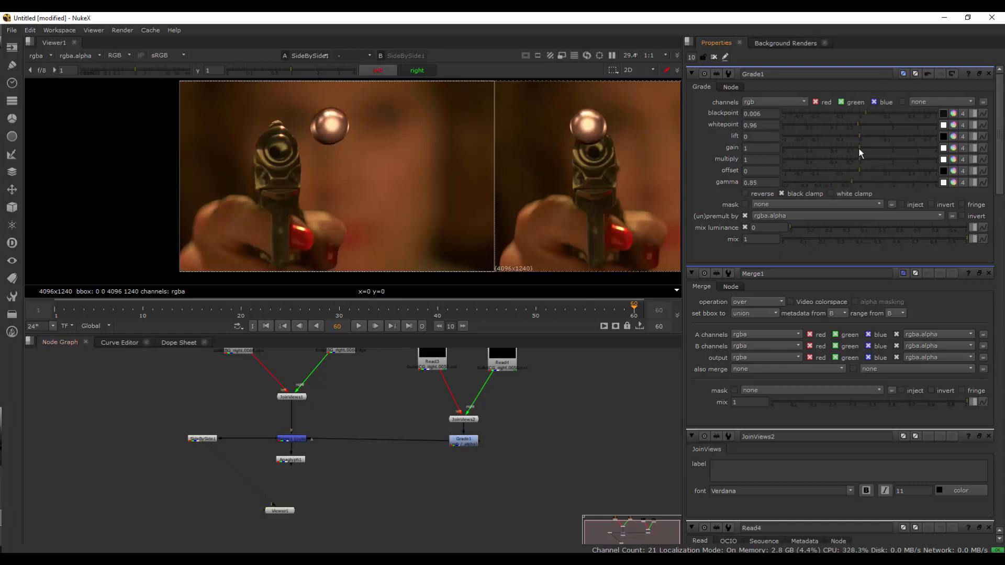
mouse_move(858, 148)
left_mouse_down()
mouse_move(847, 149)
mouse_move(863, 161)
left_mouse_up()
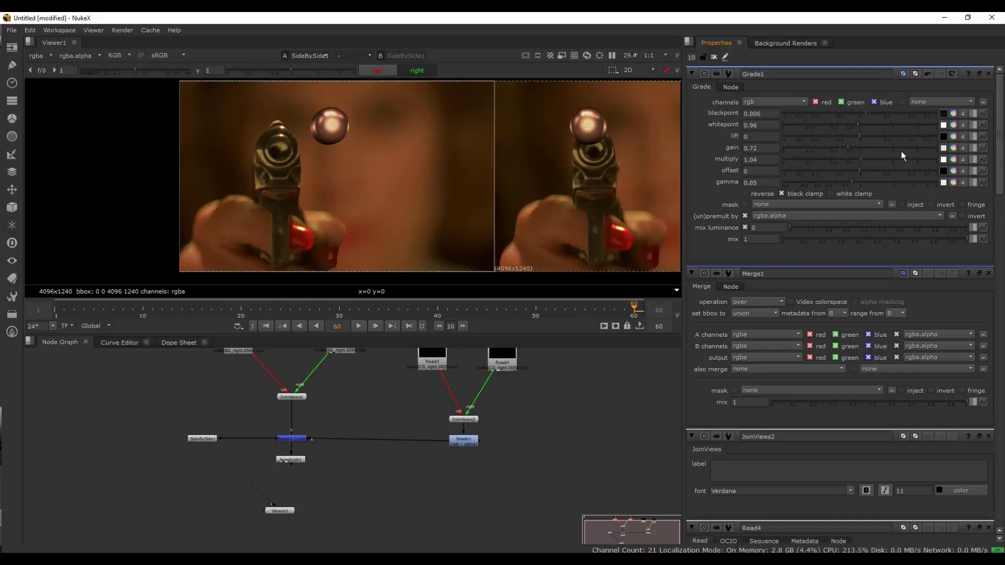
Tint Grade1's gain slightly warm with the color wheel, giving red 0.72, green 0.668575 and blue 0.629319
left_click(954, 148)
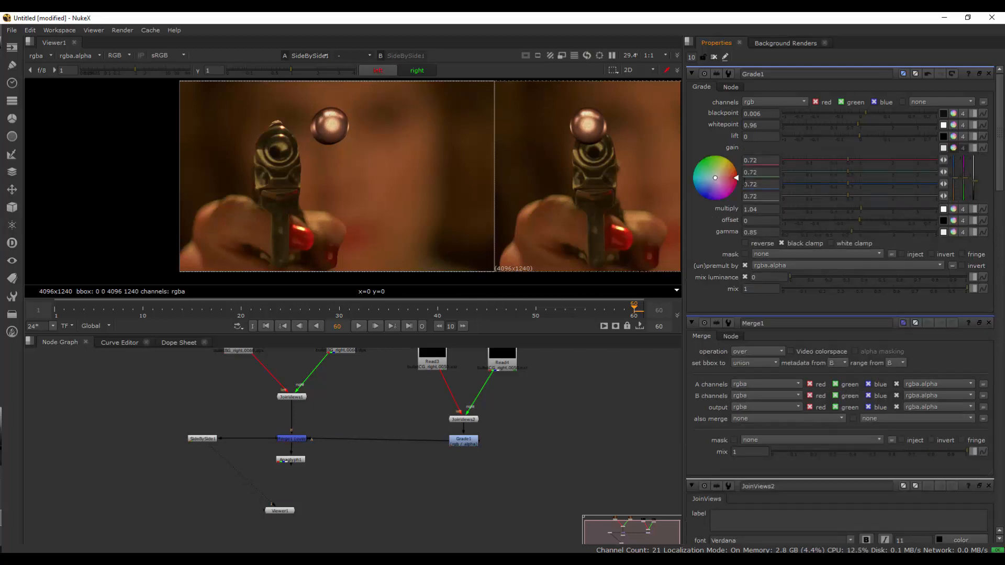
left_click_drag(720, 179, 737, 168)
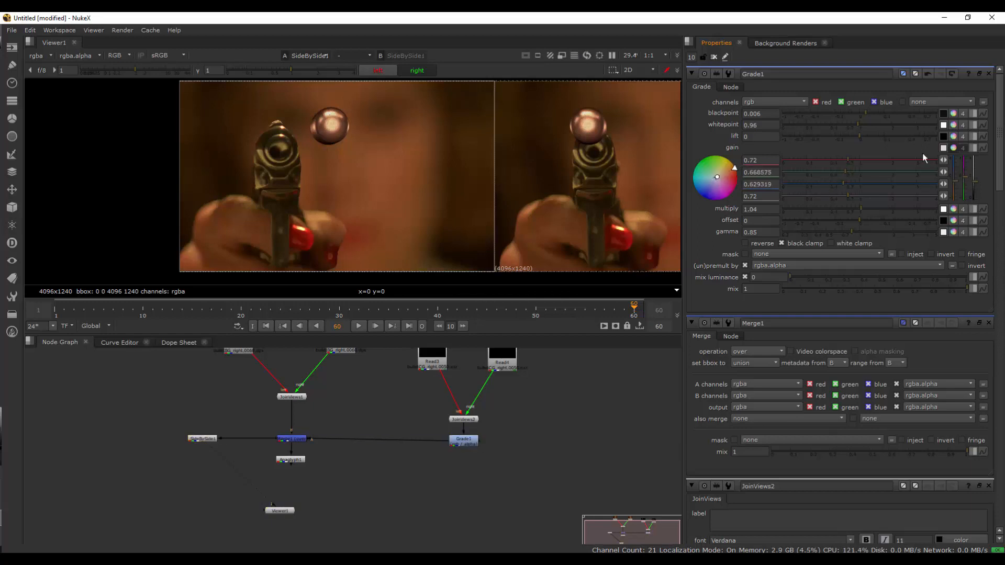
left_click(962, 148)
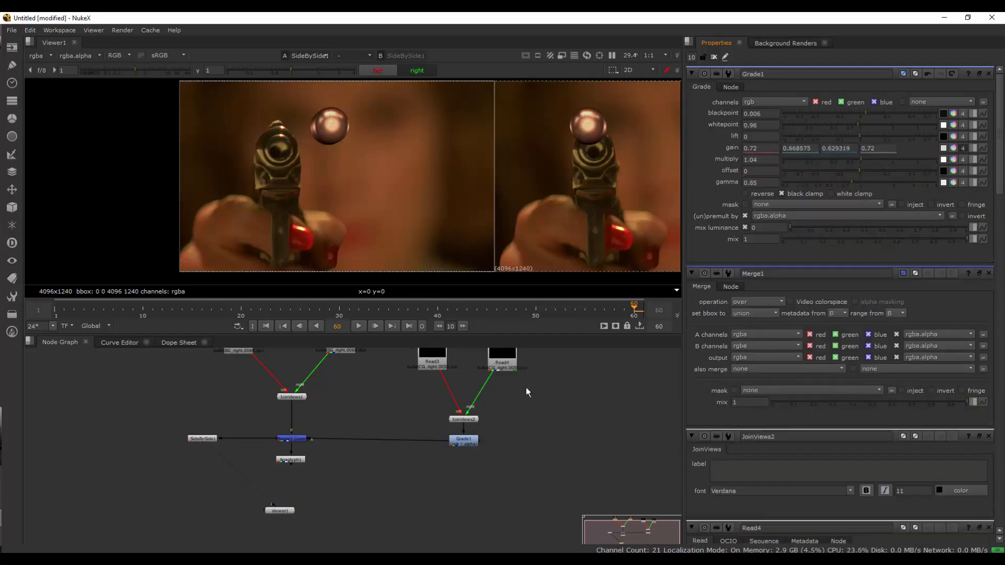
Show the Anaglyph1 output in the Viewer with the whole frame in view
middle_click_drag(355, 476, 403, 481)
left_click(354, 464)
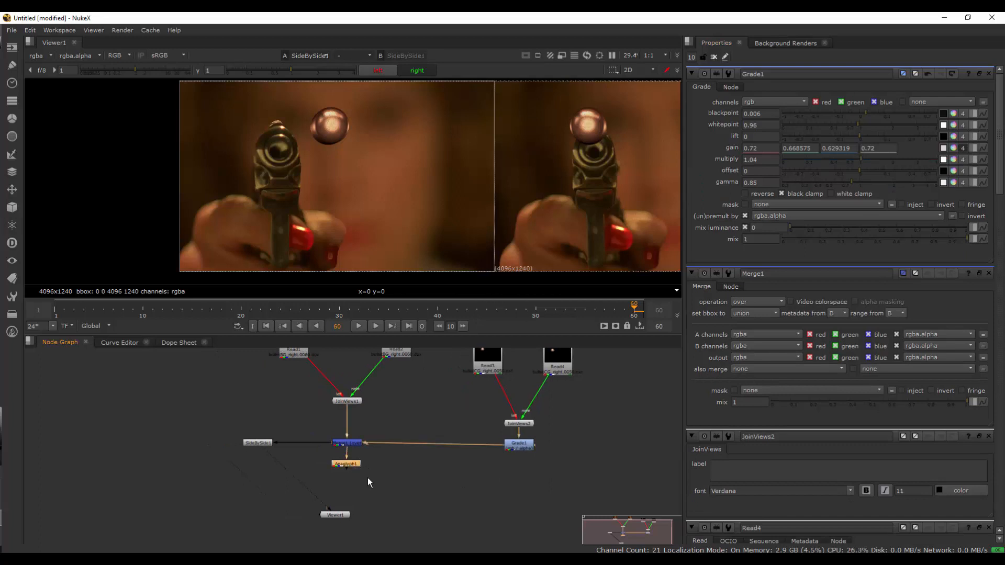
key("1")
middle_click_drag(383, 190, 436, 190)
scroll(435, 190, "down", 1)
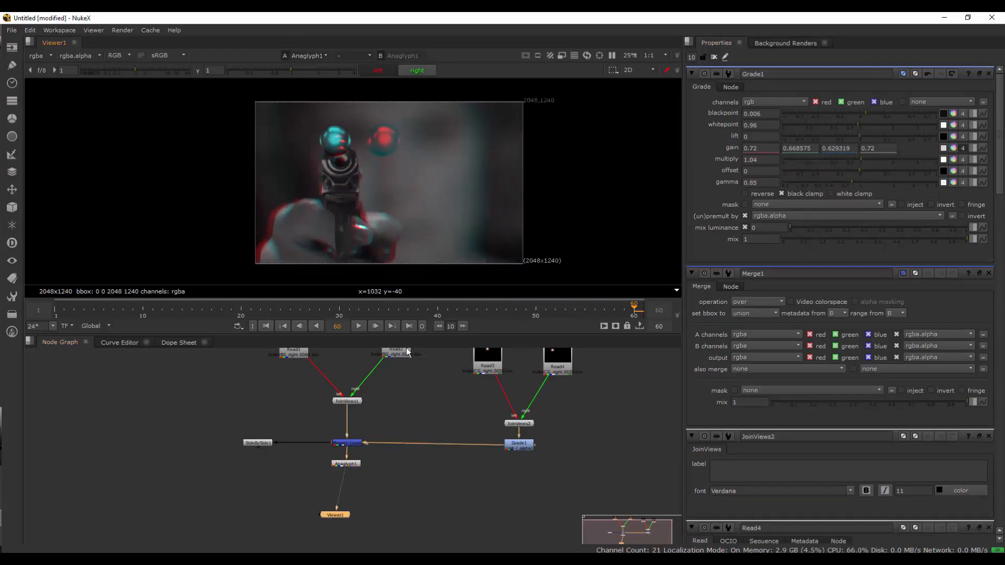
Maximize the node graph and align Anaglyph1 and Viewer1 vertically beneath Merge1
middle_click_drag(432, 405, 378, 411)
scroll(366, 447, "down", 2)
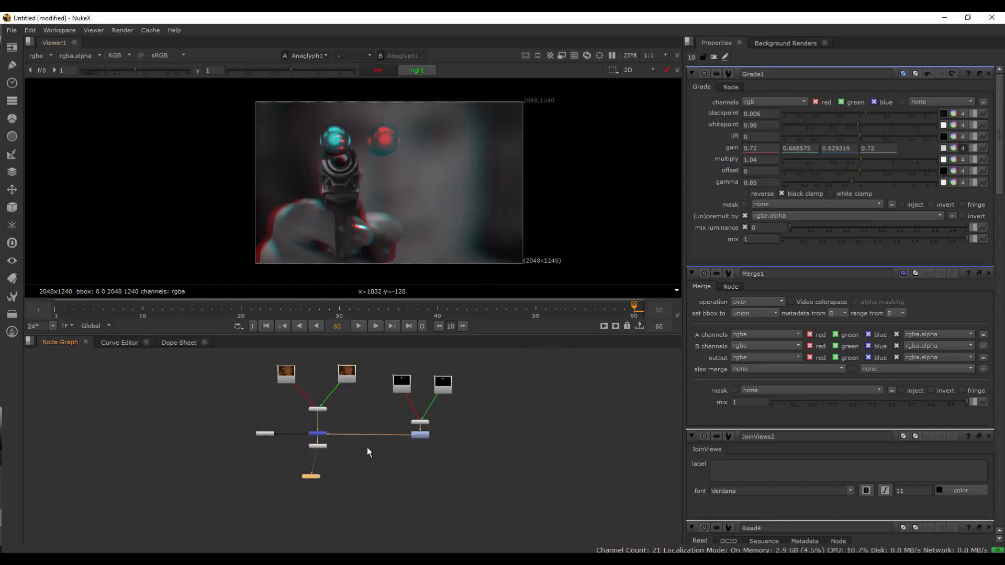
scroll(395, 428, "up", 2)
key("space")
middle_click_drag(401, 429, 463, 260)
scroll(450, 346, "up", 3)
scroll(464, 278, "up", 2)
middle_click_drag(450, 339, 465, 310)
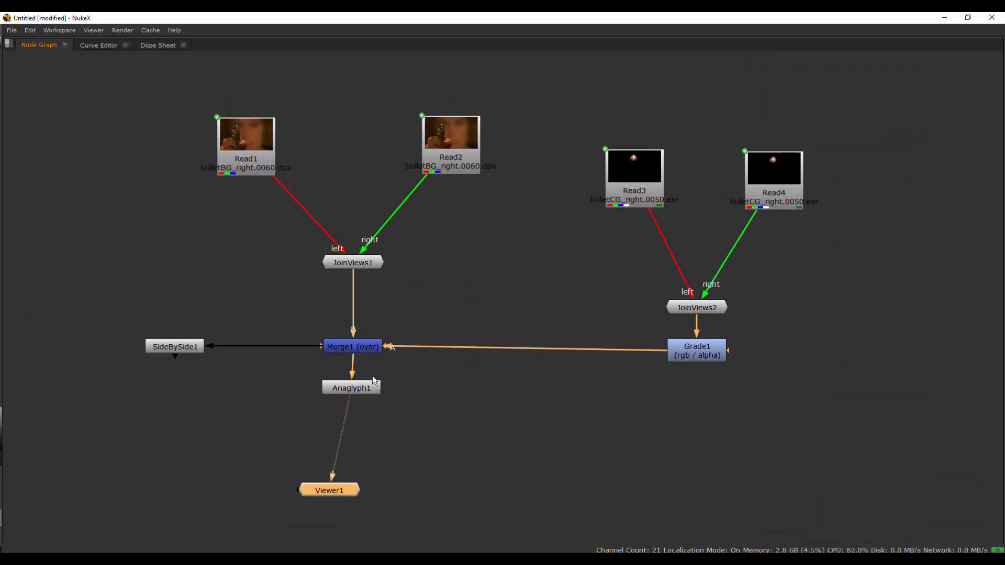
left_click_drag(359, 389, 365, 389)
left_click_drag(355, 486, 384, 454)
left_click(368, 389)
left_click_drag(368, 391, 363, 392)
left_click_drag(370, 460, 364, 455)
Move Read3, Read4, JoinViews2 and Grade1 together so that Grade1 lines up horizontally with Merge1
left_click_drag(885, 92, 650, 394)
left_click_drag(876, 112, 593, 379)
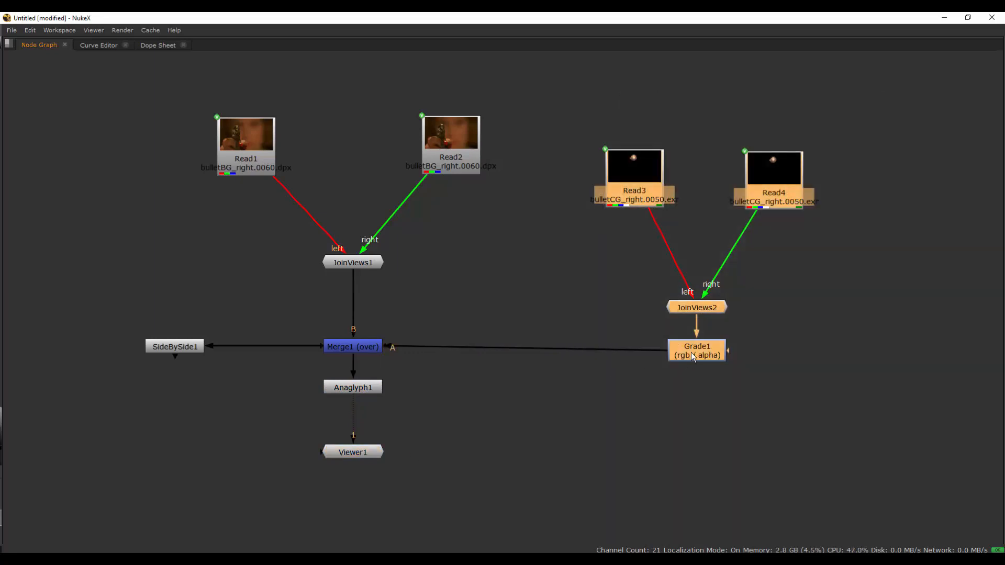
mouse_move(692, 354)
left_mouse_down()
mouse_move(668, 321)
mouse_move(686, 350)
left_mouse_up()
left_click(816, 311)
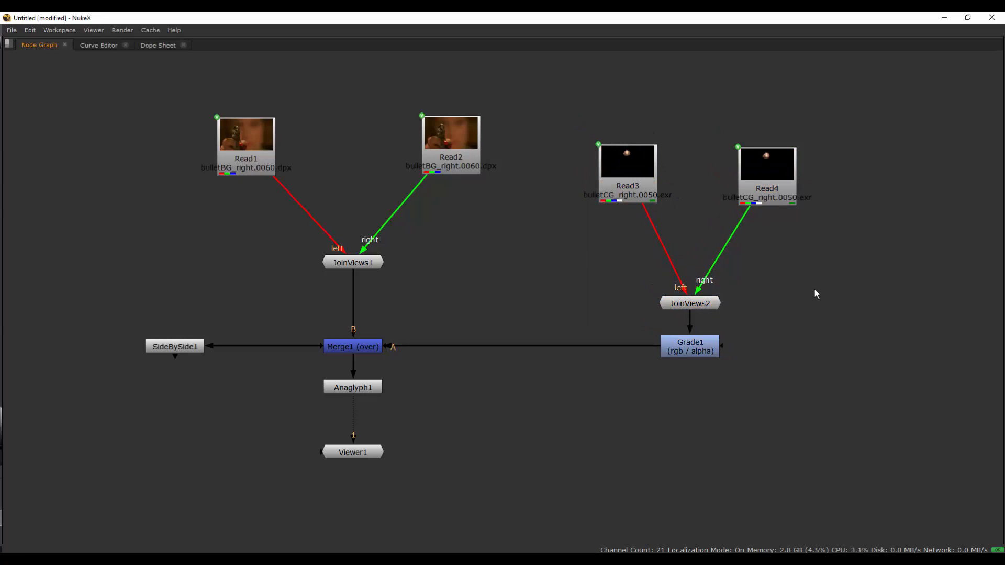
Restore the full workspace layout and move Read3, Read4 and JoinViews2 together slightly higher above Grade1
key("space")
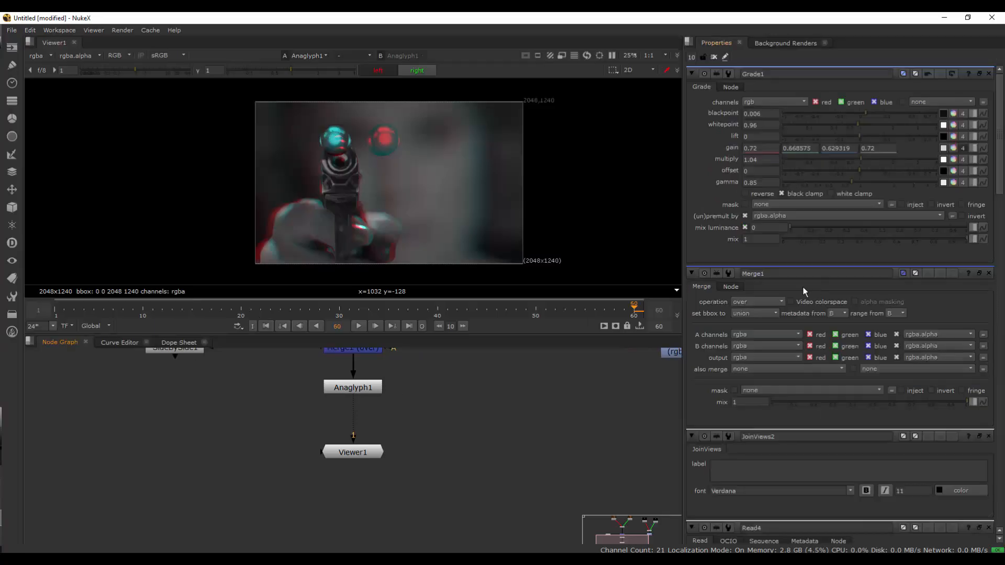
scroll(463, 401, "down", 6)
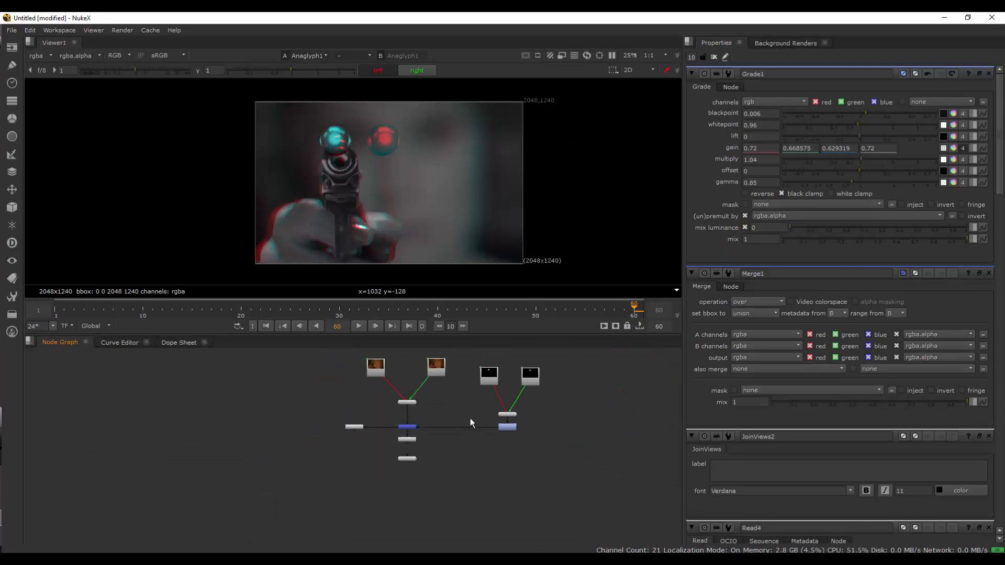
scroll(474, 414, "up", 4)
left_click_drag(451, 378, 601, 495)
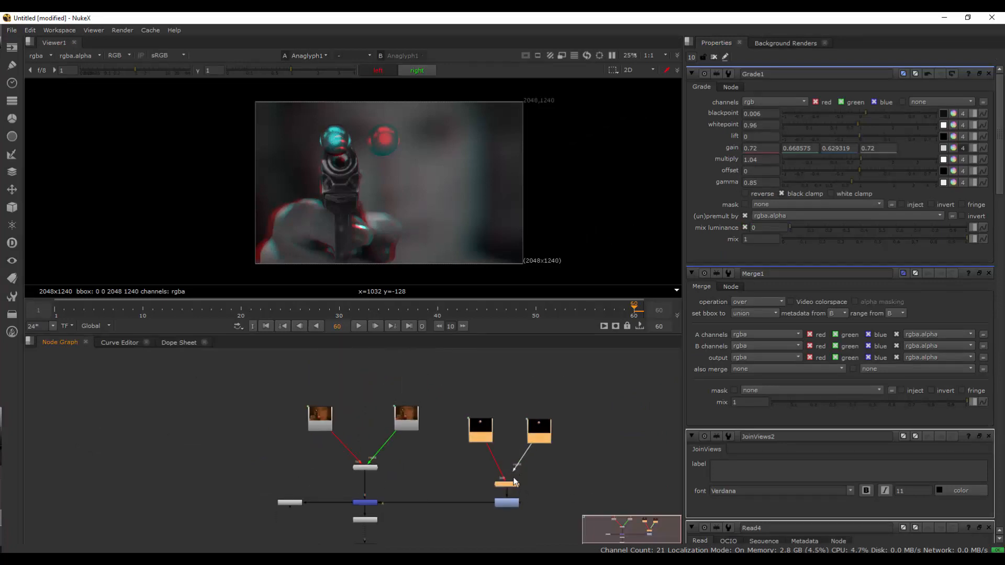
left_click_drag(514, 486, 525, 473)
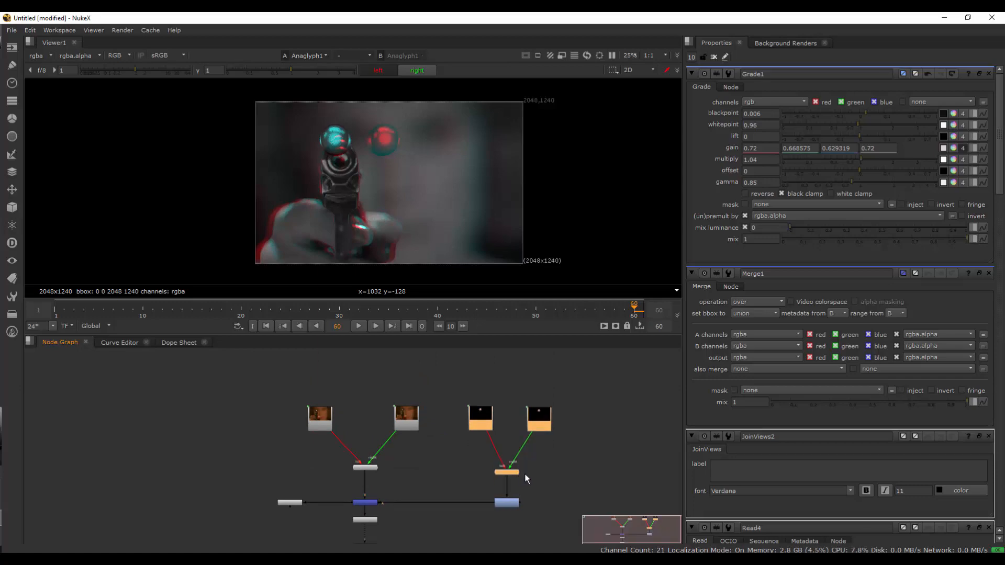
left_click(583, 483)
middle_click_drag(572, 496, 555, 465)
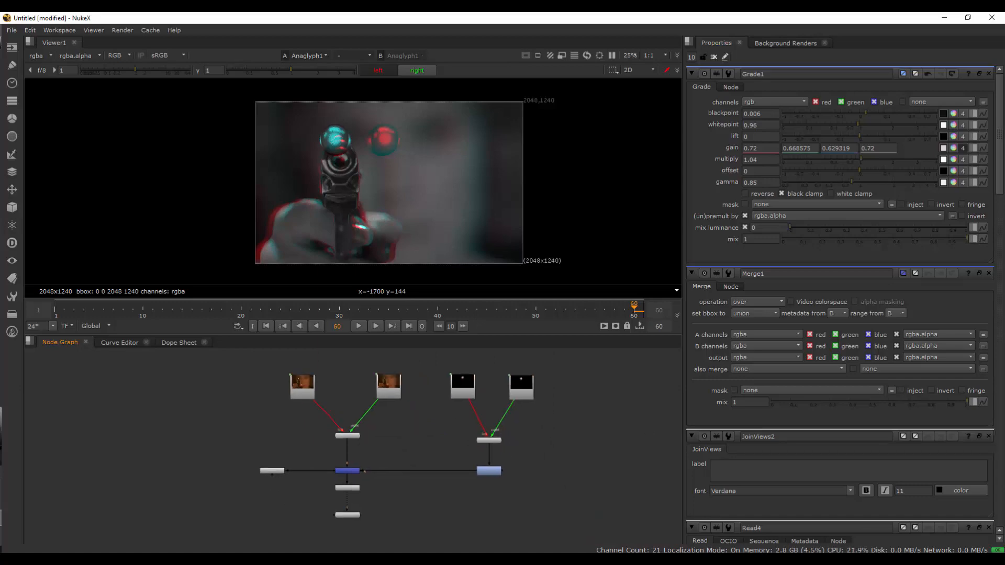